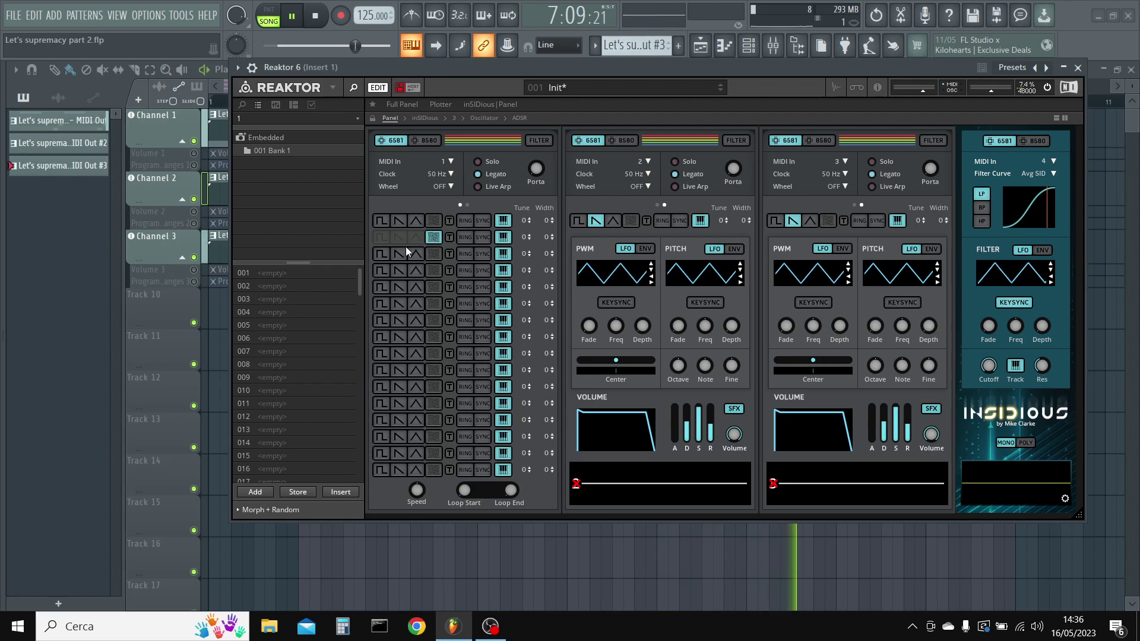
- Set the first voice's wavetable rows 3 to 14 to pulse waveforms, raise the speed and set Loop Start to 3
left_click_drag(380, 300, 380, 389)
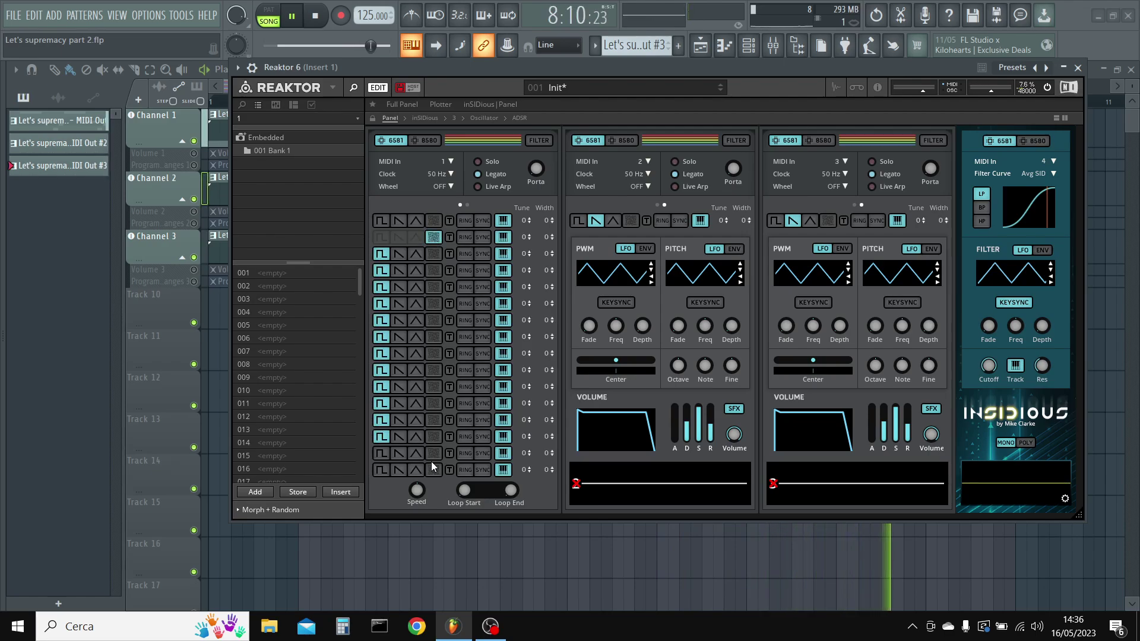
left_click_drag(414, 495, 418, 397)
left_click_drag(458, 494, 447, 467)
- Tune the first voice's noise row to +47 with key tracking off, and lower pulse rows from row 8 down to -12
left_click(506, 240)
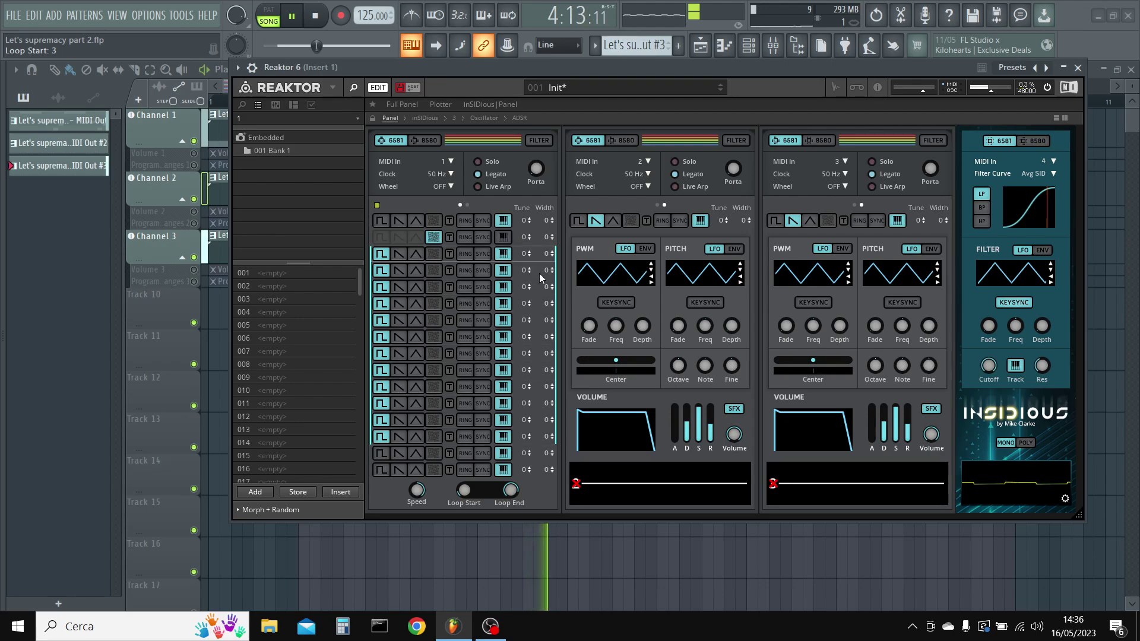
left_click_drag(526, 237, 540, 180)
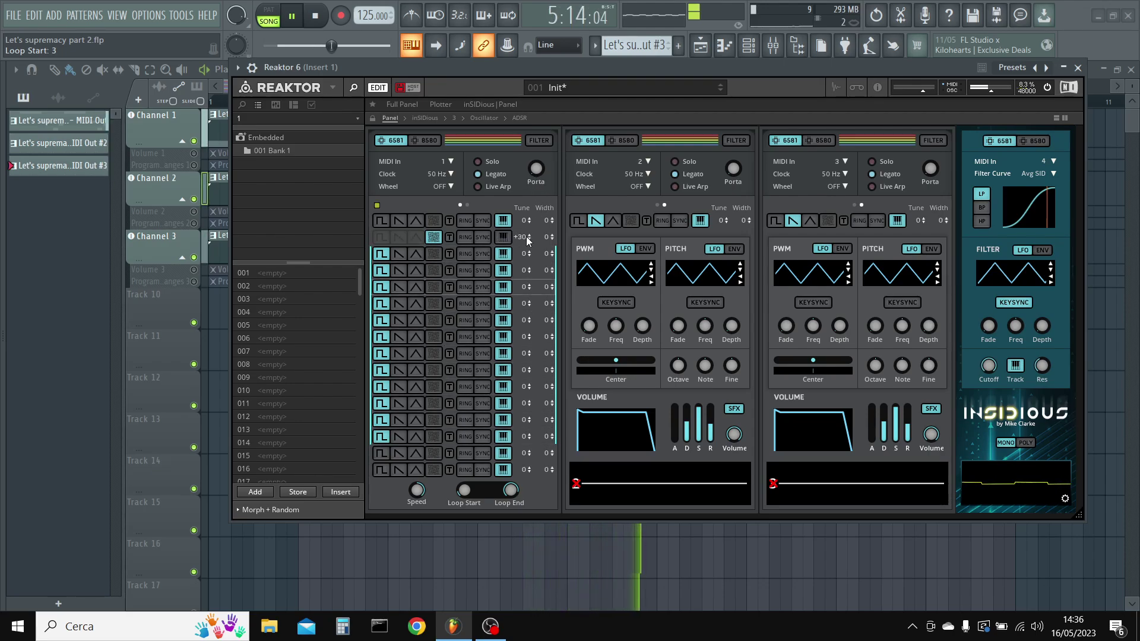
left_click_drag(527, 237, 550, 187)
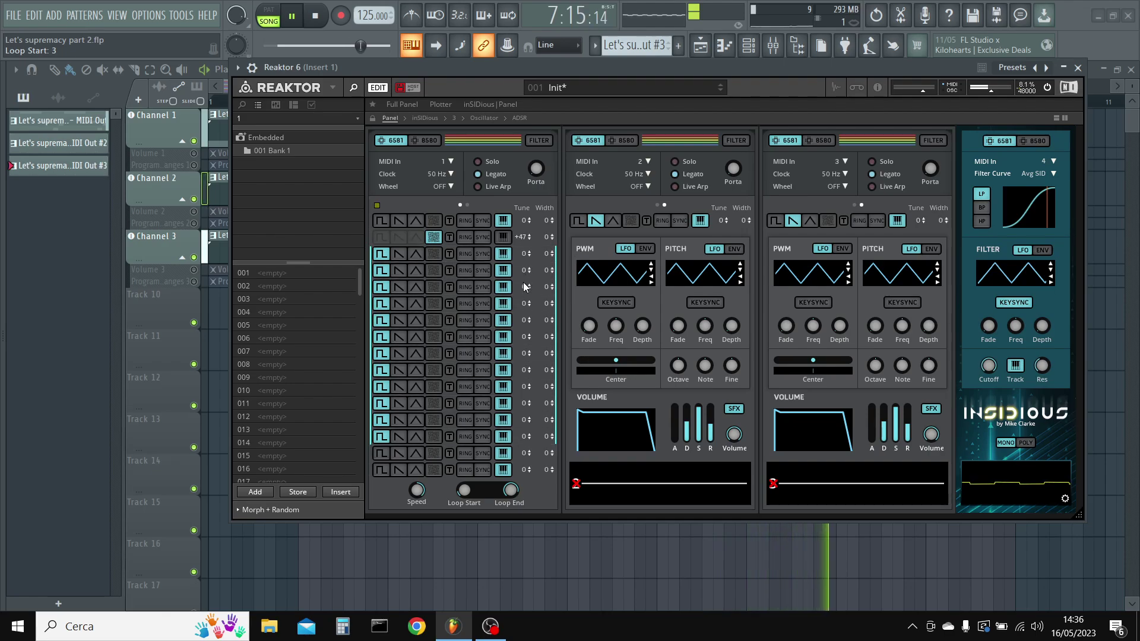
left_click_drag(521, 334, 525, 461)
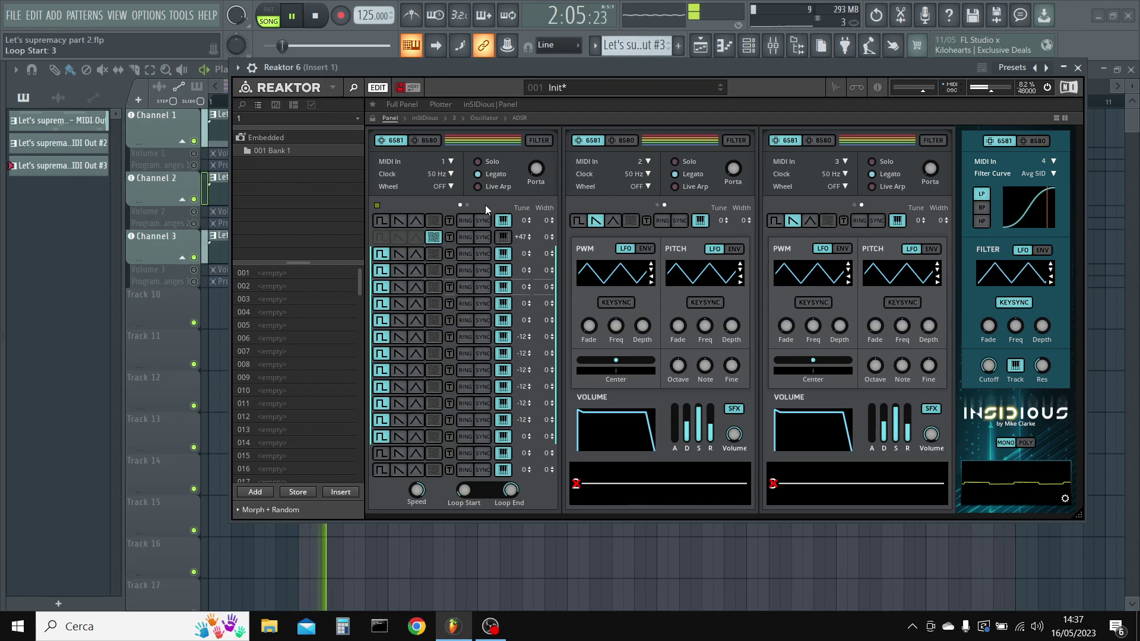
- Give the first voice's PWM envelope a negative depth, a longer decay and a release of about 2.39
left_click(468, 205)
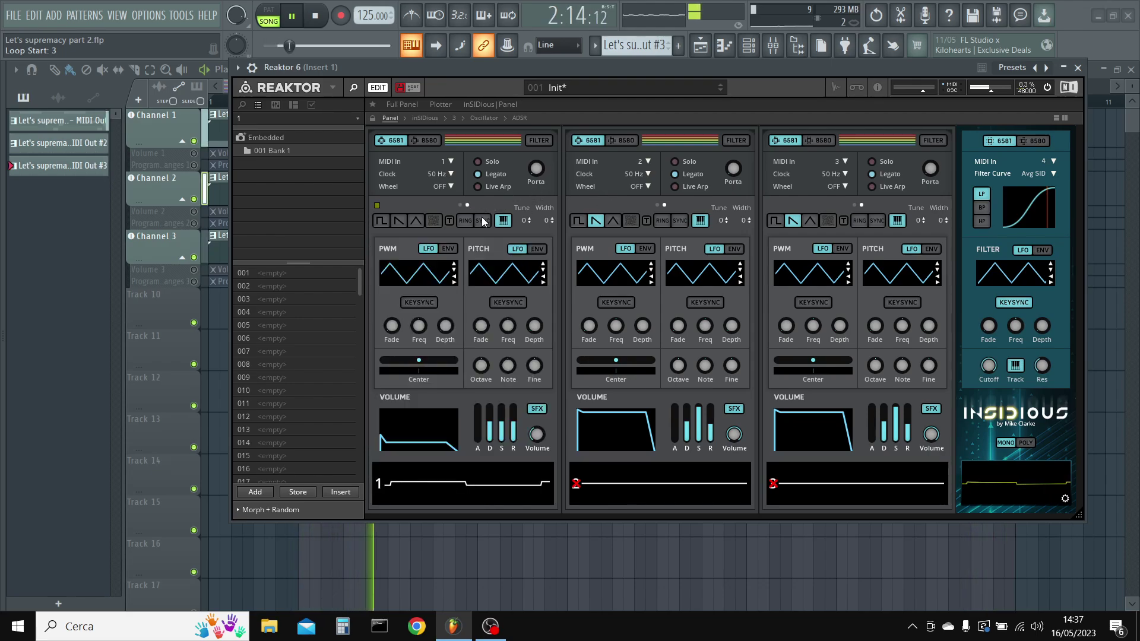
left_click(448, 249)
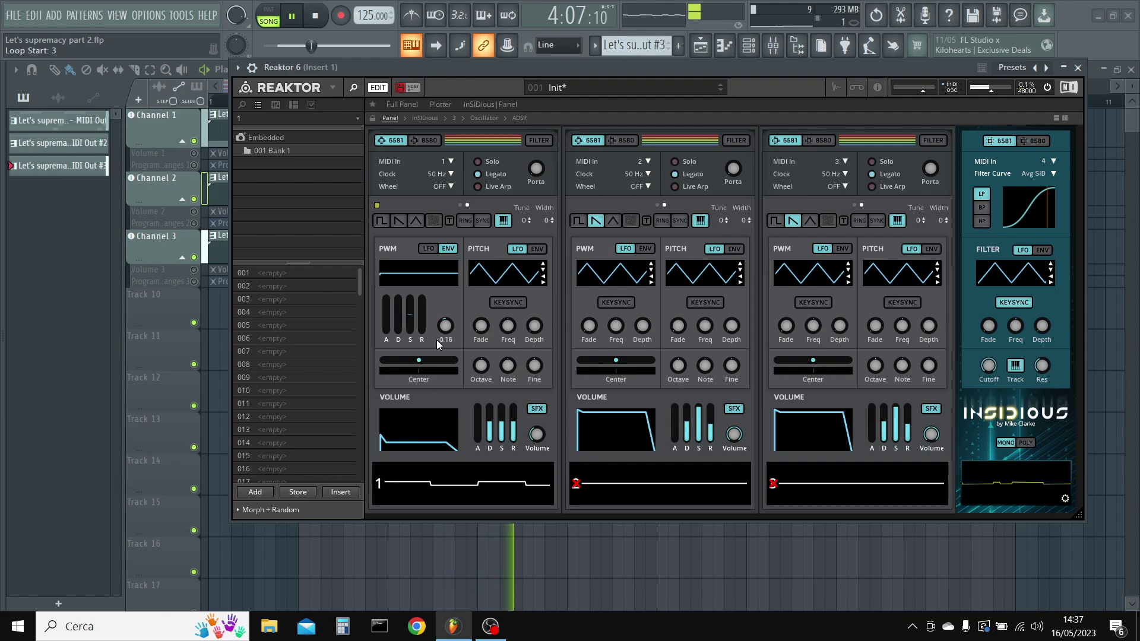
left_click_drag(437, 341, 435, 376)
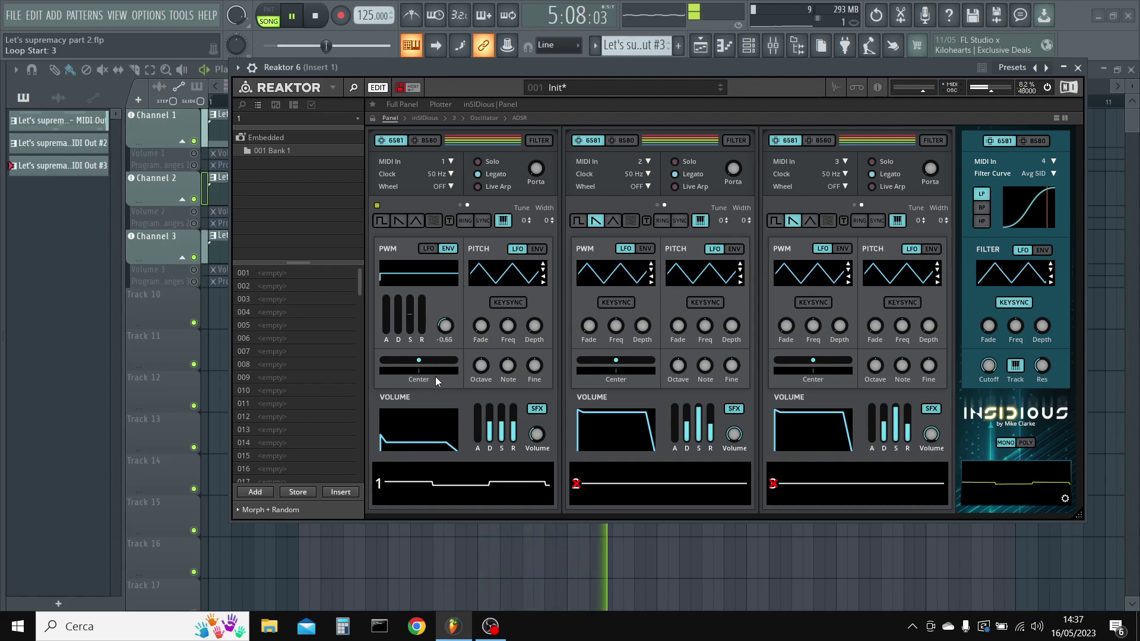
left_click_drag(444, 337, 441, 358)
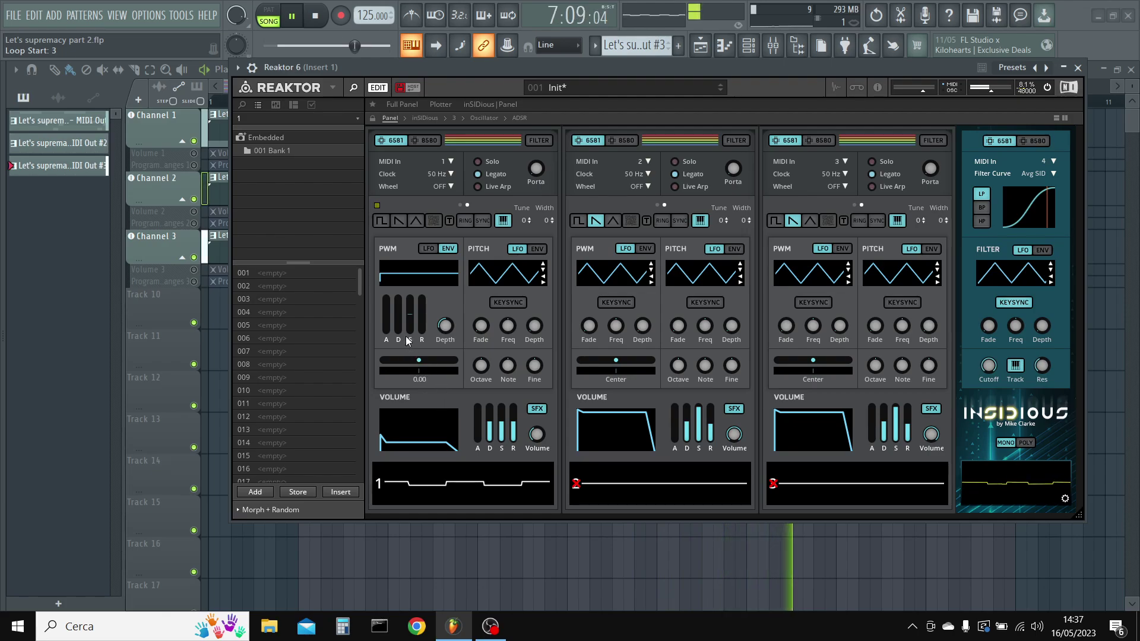
left_click_drag(401, 331, 424, 312)
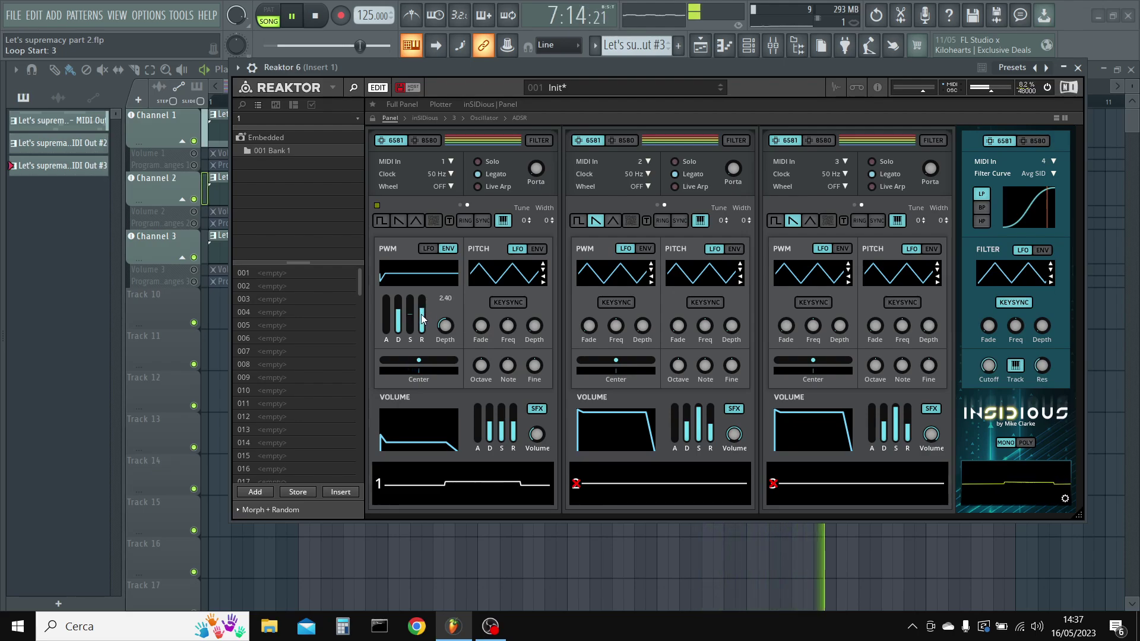
double_click(422, 315)
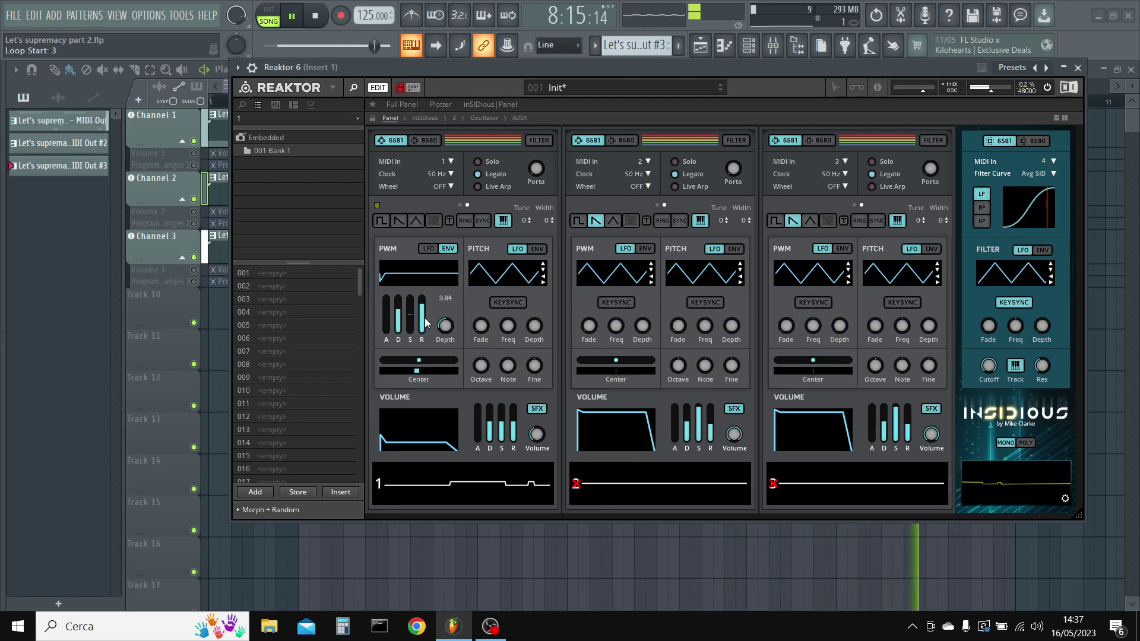
left_click_drag(425, 323, 425, 327)
scroll(425, 324, "down", 1)
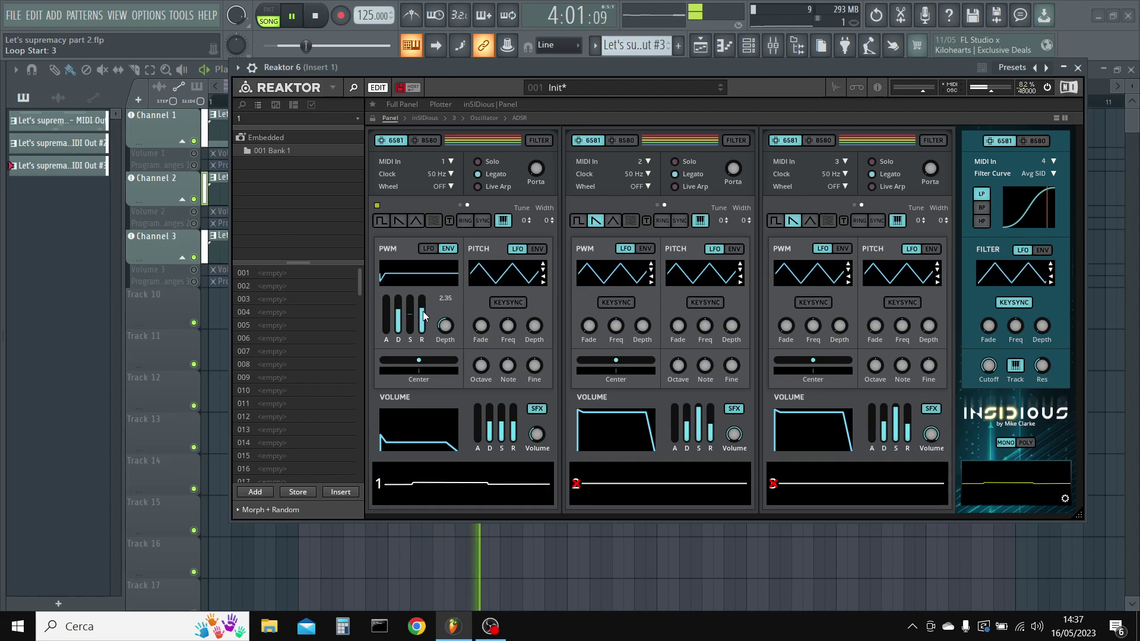
left_click_drag(424, 315, 425, 313)
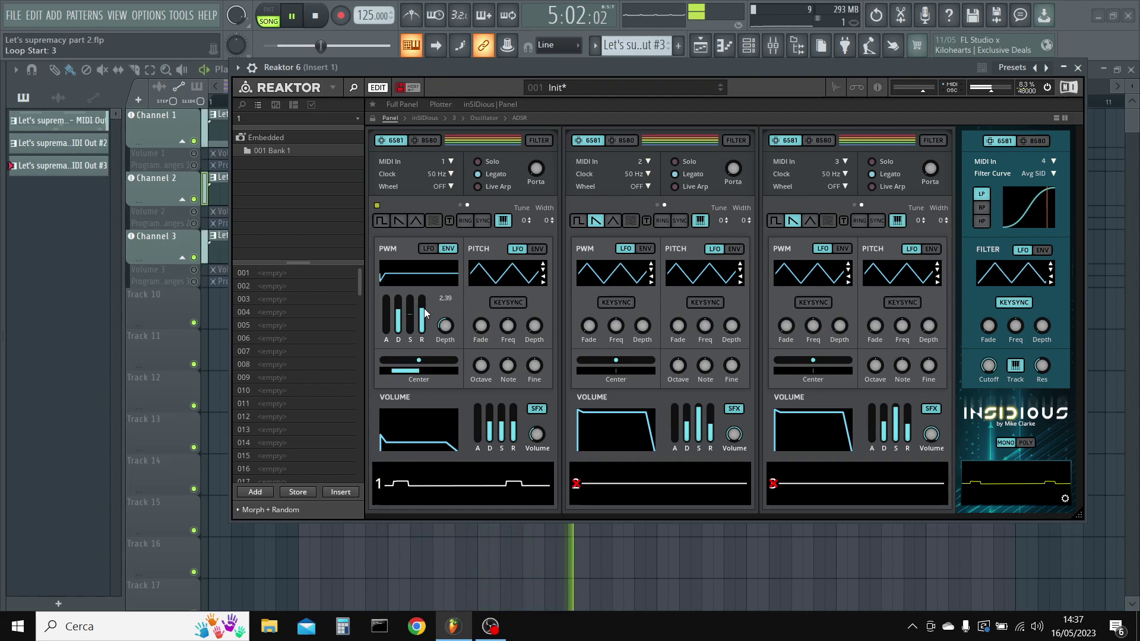
- Enable key sync for the first voice's PWM LFO and set the pulse width Center to 0.15
left_click(433, 247)
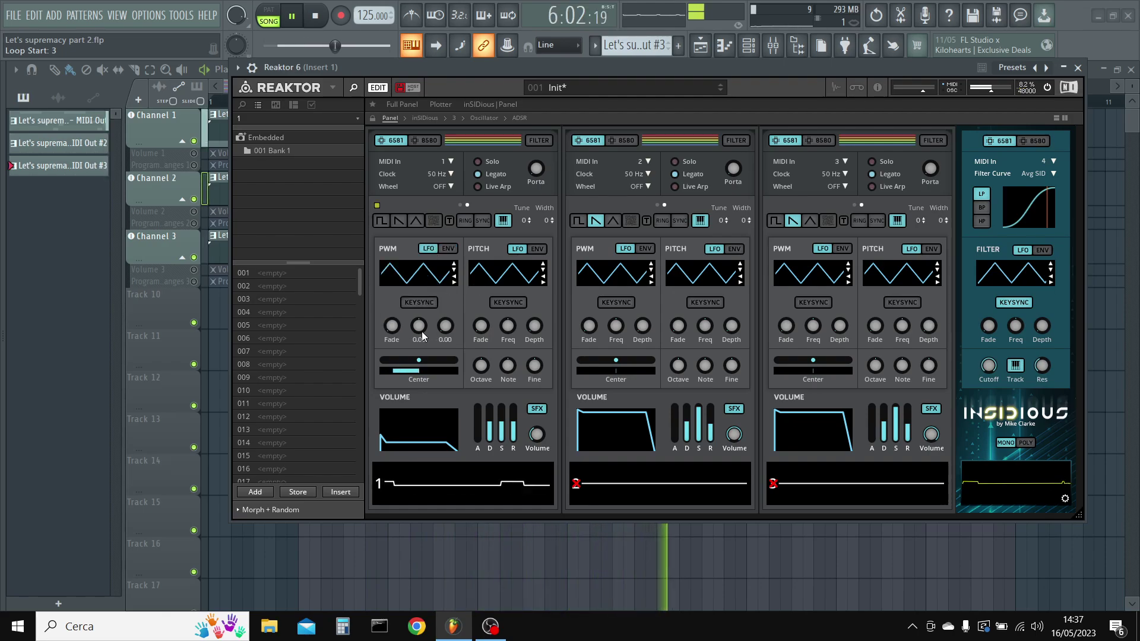
left_click(423, 304)
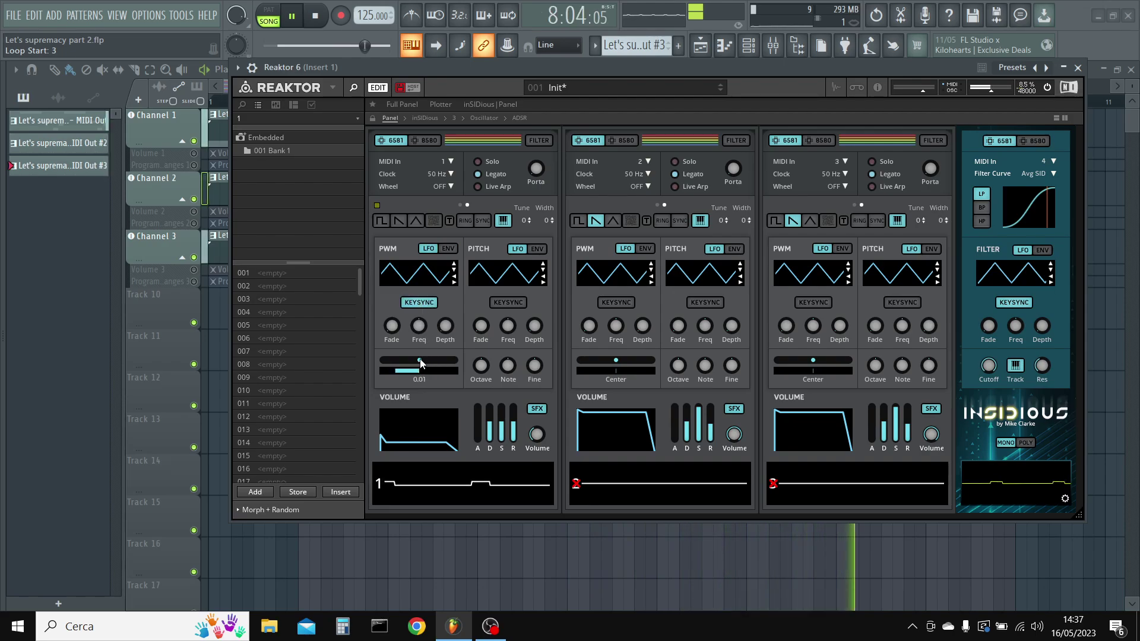
left_click_drag(425, 359, 433, 357)
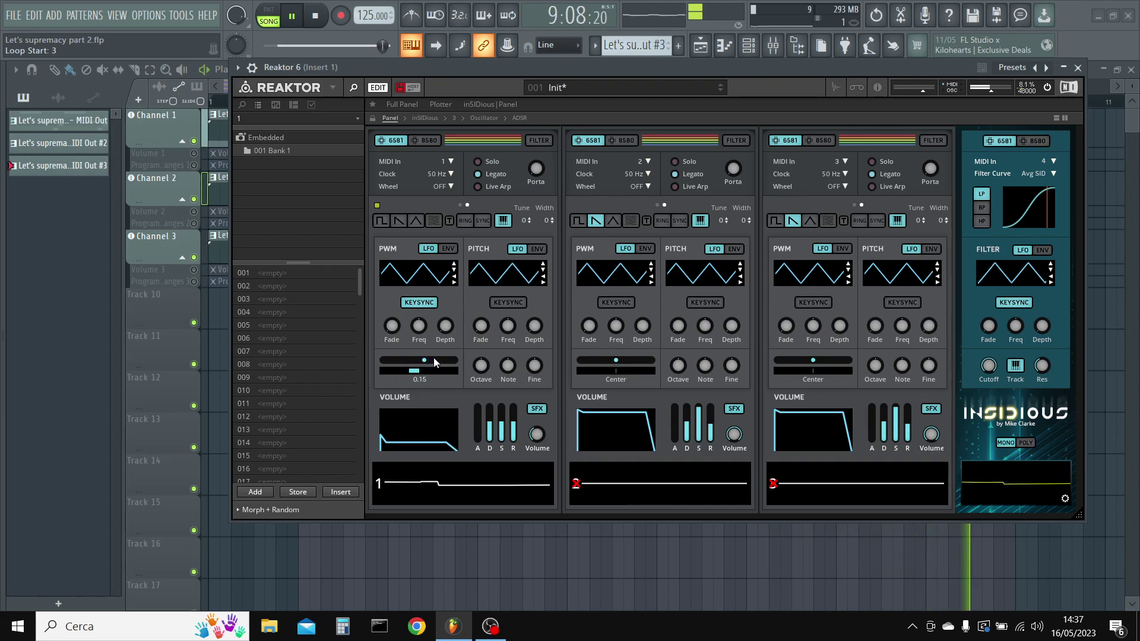
- Reveal the first voice's Bend Range controls, set the PWM LFO delay to about 2.00 and adjust the LFO depth
right_click(403, 202)
left_click(416, 209)
mouse_move(392, 324)
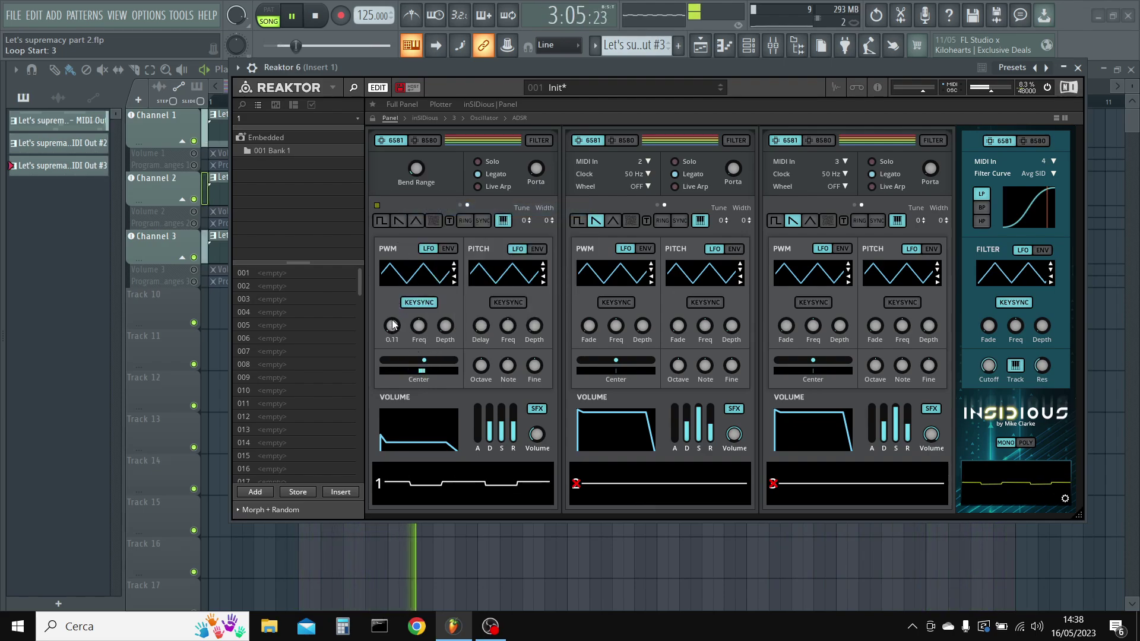
mouse_move(392, 300)
left_mouse_down()
mouse_move(392, 287)
mouse_move(393, 321)
mouse_move(394, 304)
left_mouse_up()
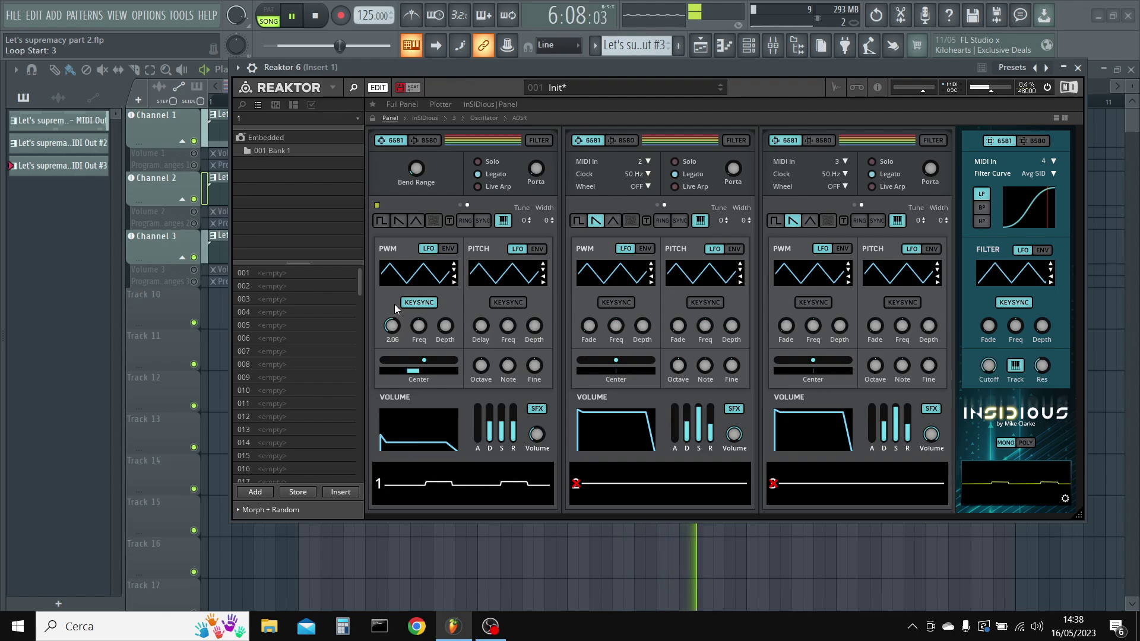
scroll(390, 326, "down", 1)
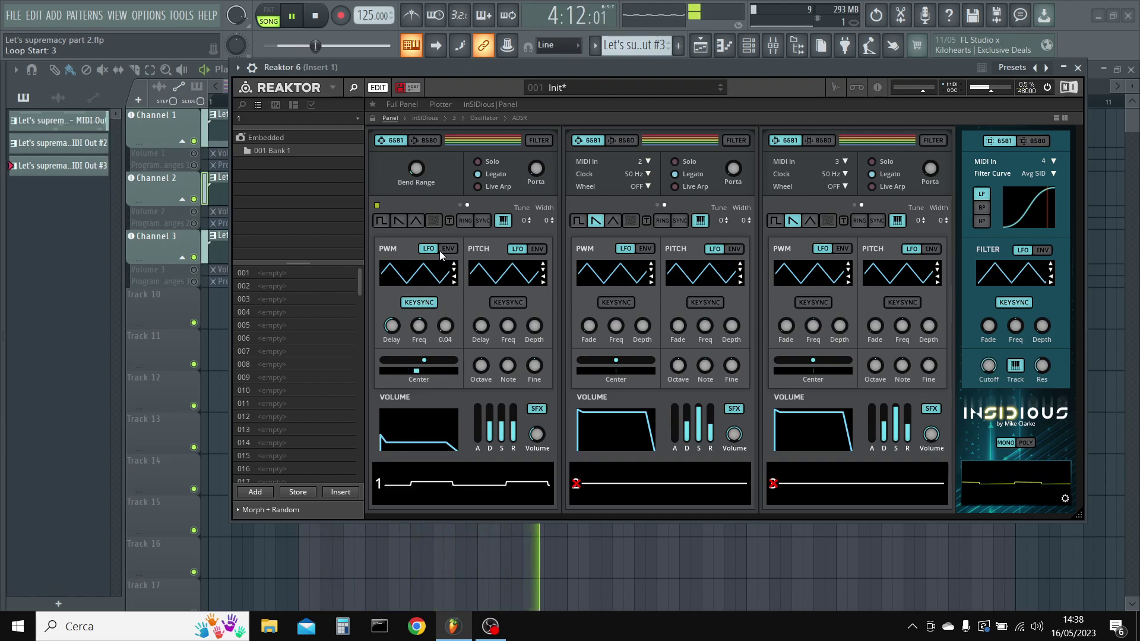
left_click_drag(446, 326, 447, 295)
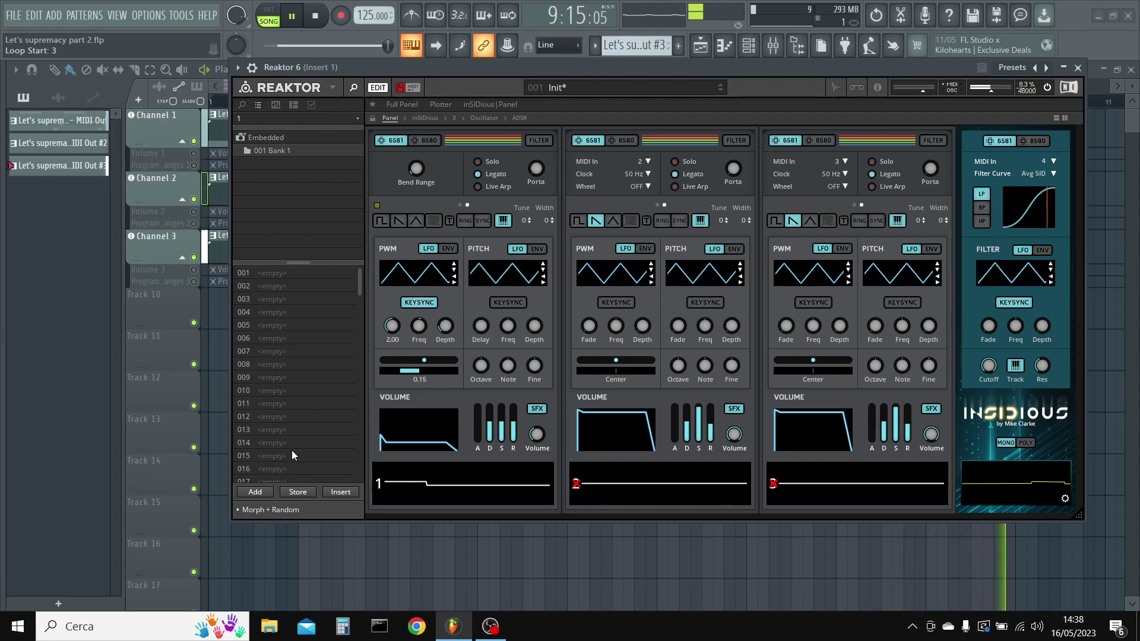
- Save the first voice's sound as a new snapshot named bass
left_click(255, 491)
type("b")
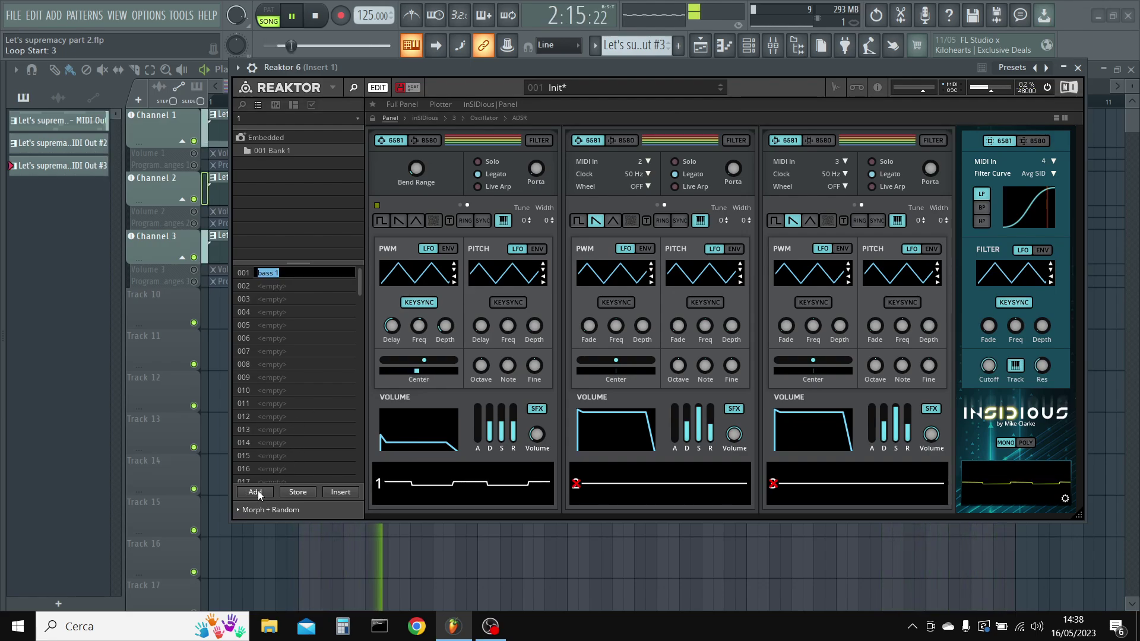
type("ass")
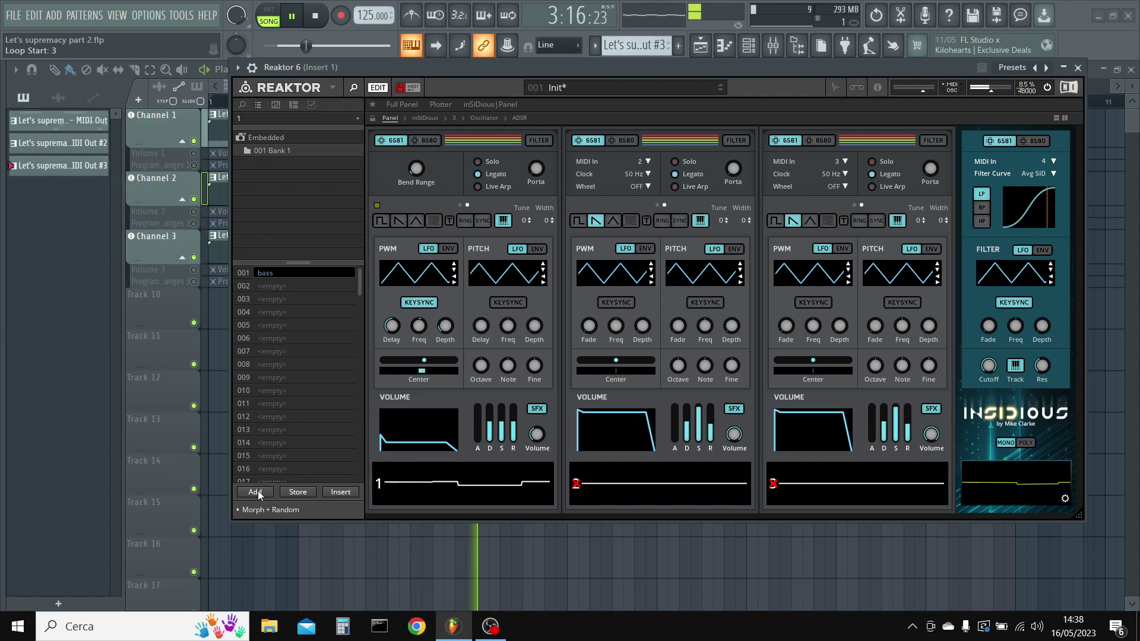
key("Return")
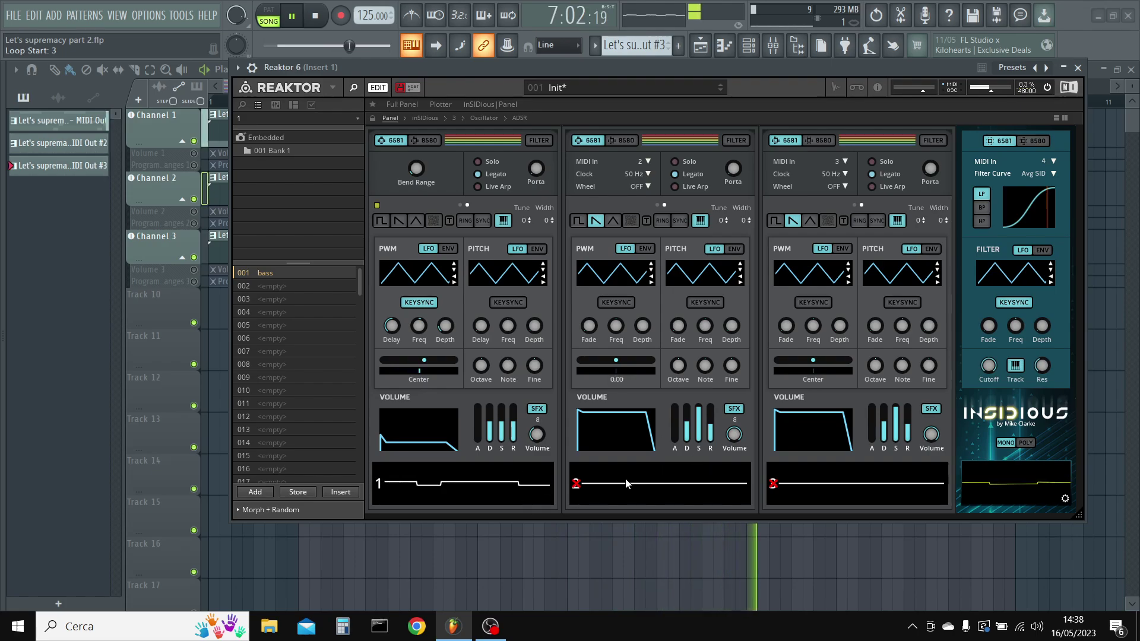
- Activate the second voice, lower its volume envelope's sustain and reduce its volume
left_click(579, 486)
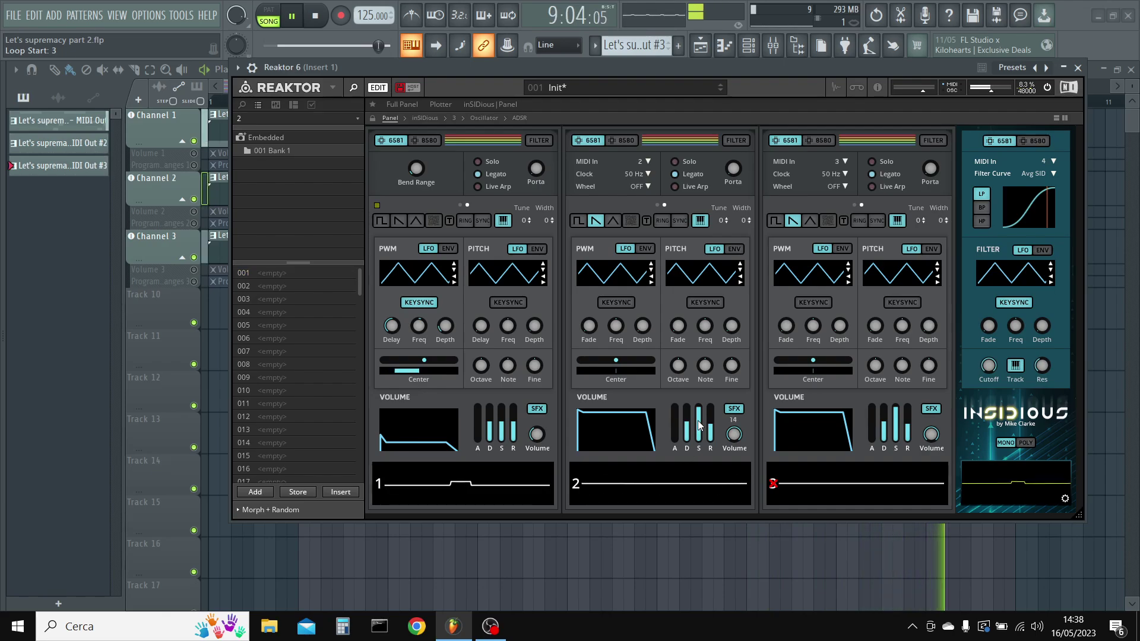
left_click_drag(699, 430, 699, 439)
left_click(711, 438)
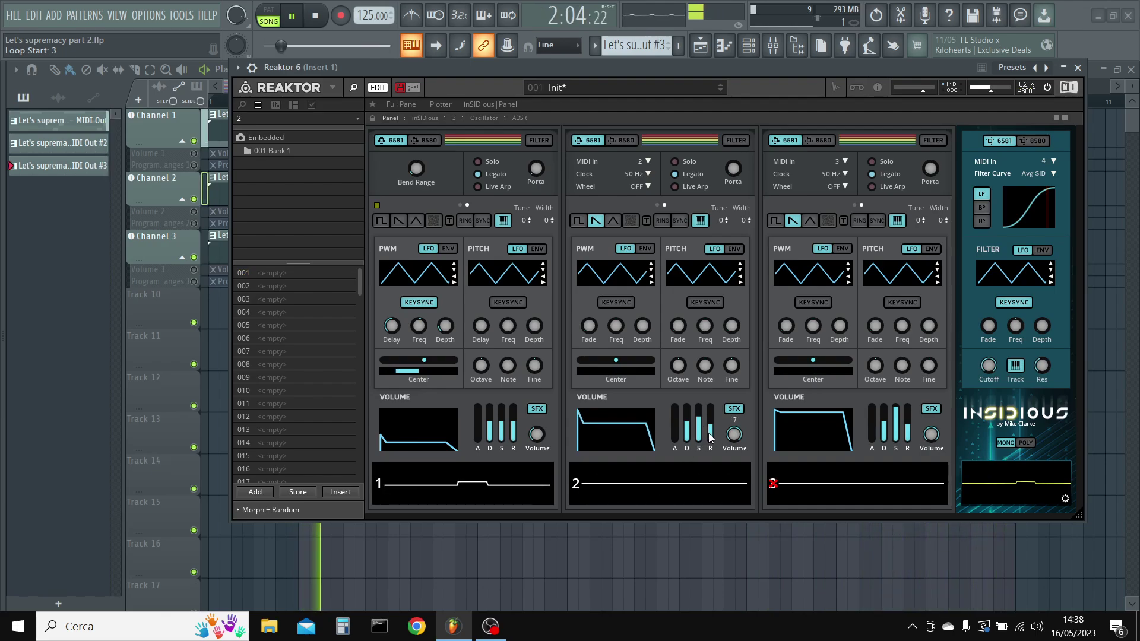
left_click_drag(734, 438, 733, 481)
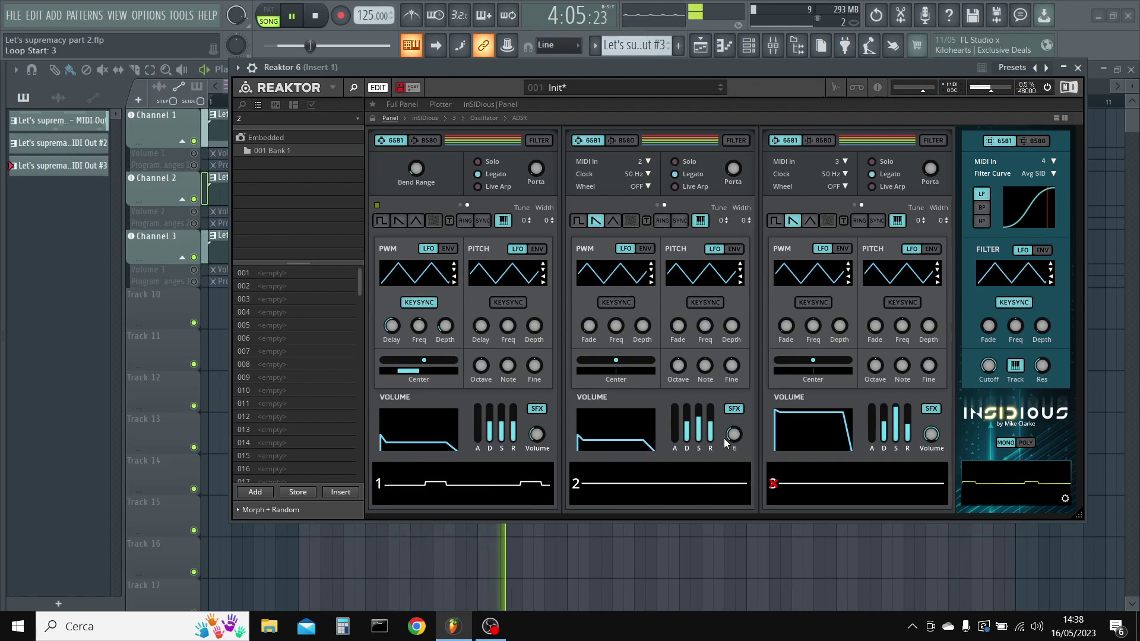
- Build the second voice's wavetable with an untracked noise row 2 tuned to +47 and looped pulse waveforms on rows 3 to 15
left_click(658, 205)
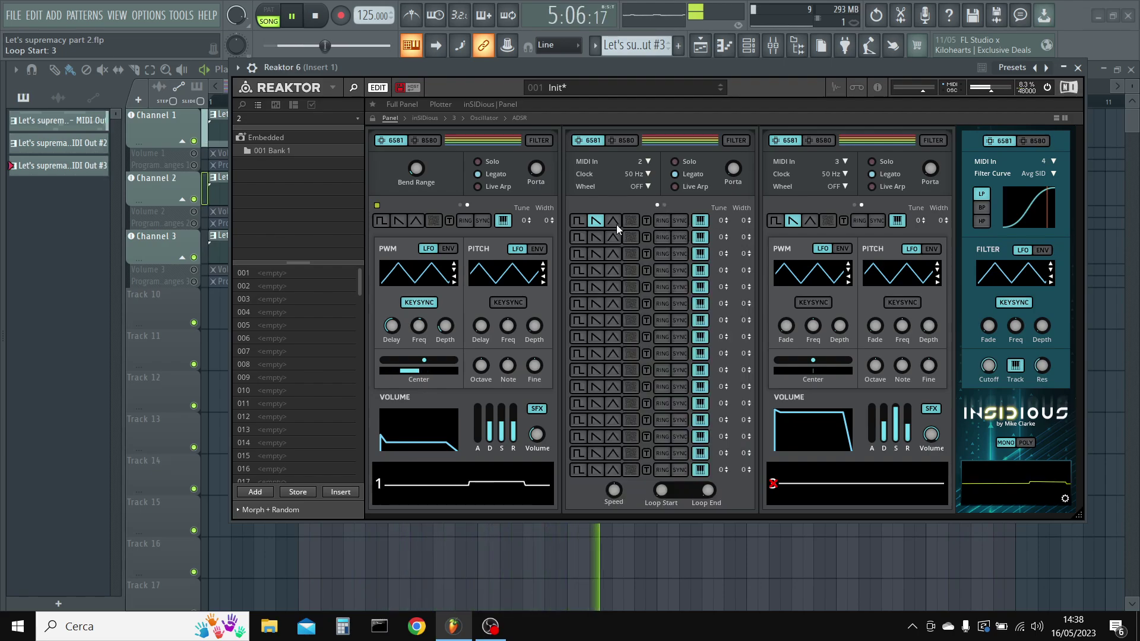
left_click(631, 237)
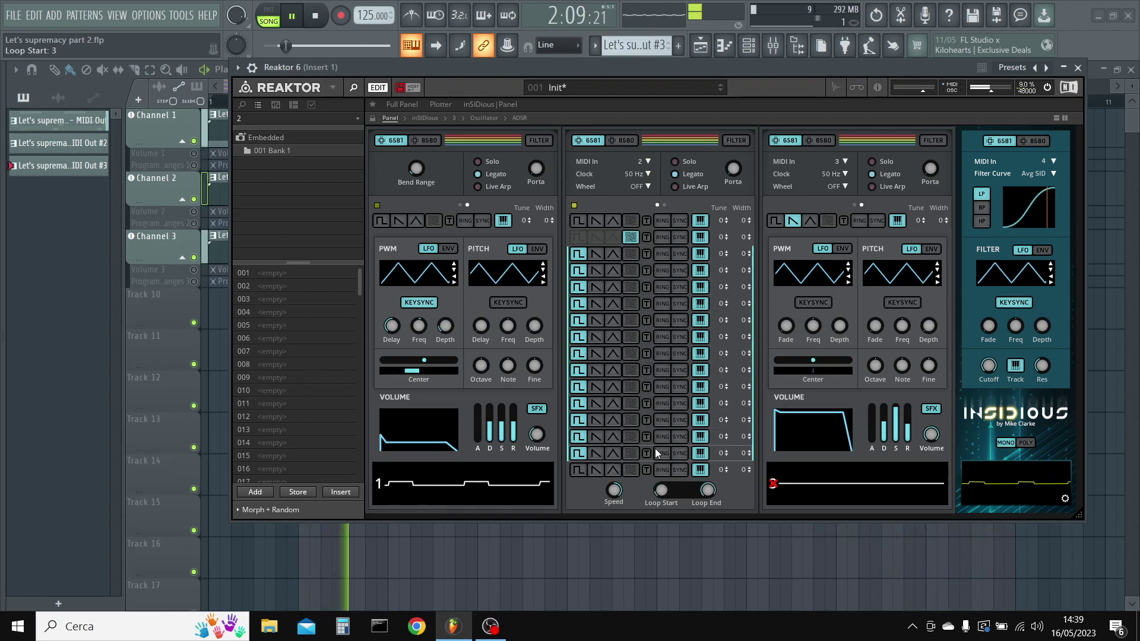
left_click(704, 236)
left_click_drag(722, 238, 742, 130)
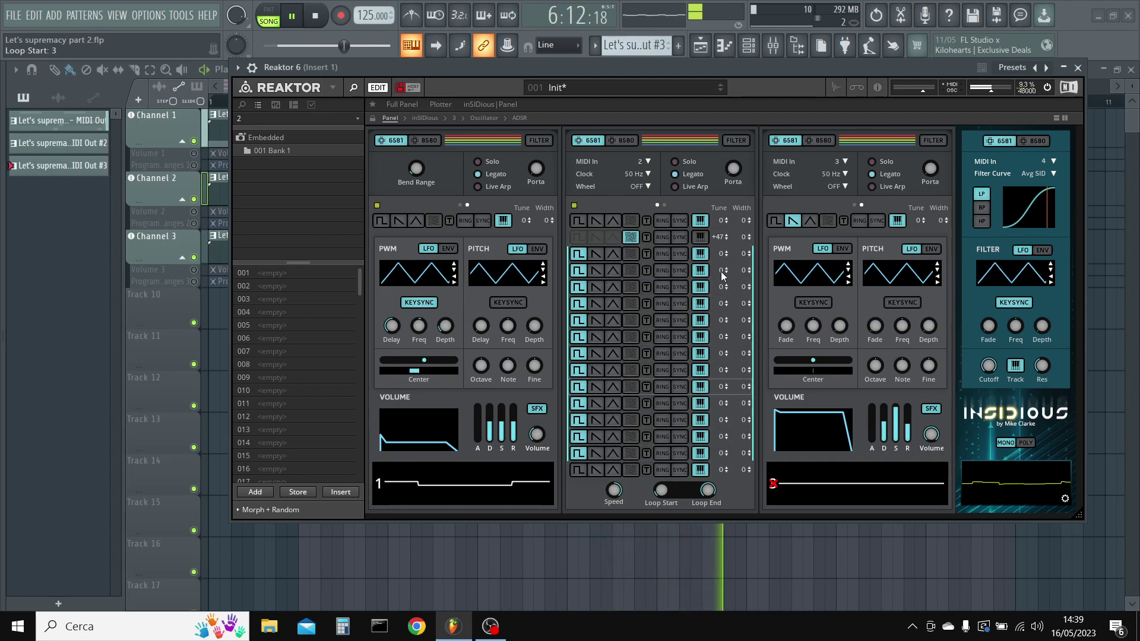
- Tune the second voice's pulse rows gradually downward, from -2 on row 4 to -11 on row 15
left_click_drag(721, 271, 721, 412)
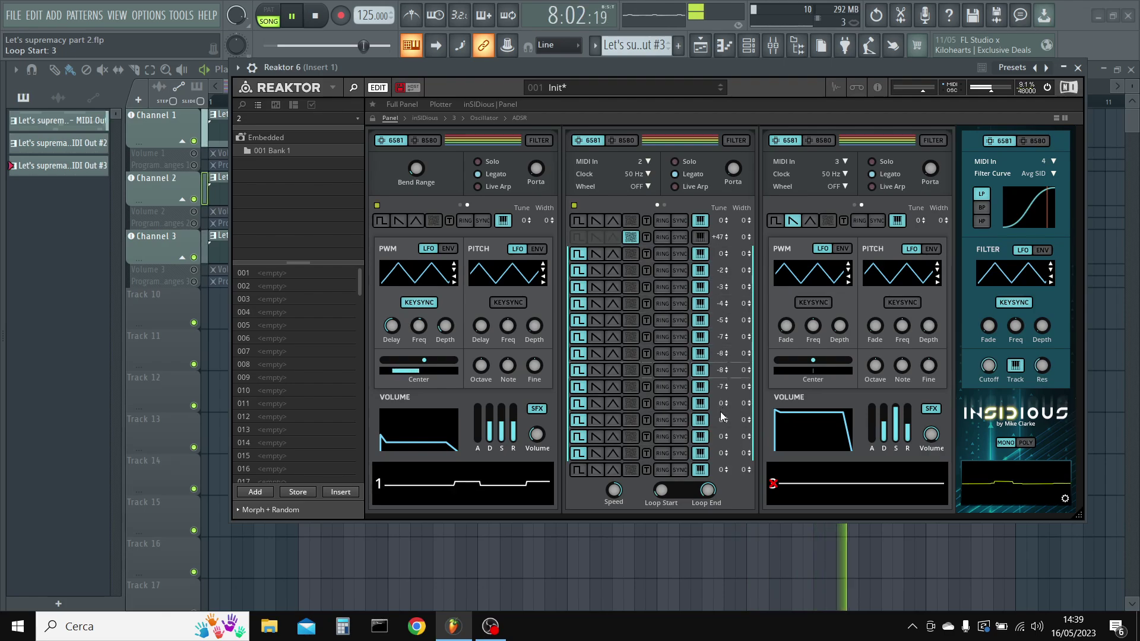
left_click(725, 387)
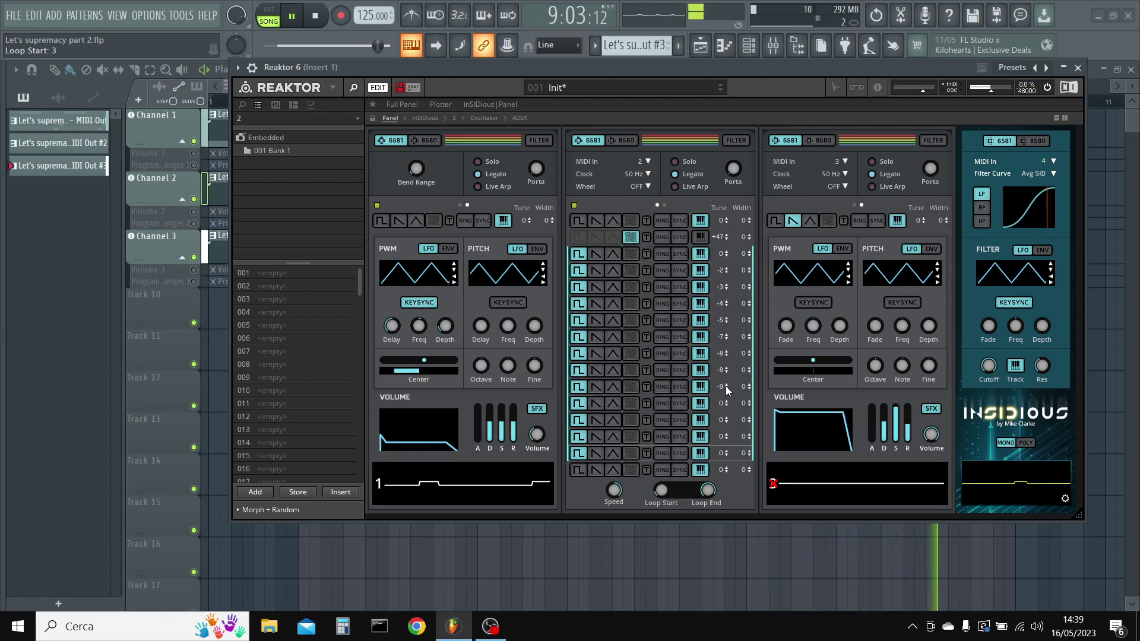
left_click_drag(725, 402, 724, 448)
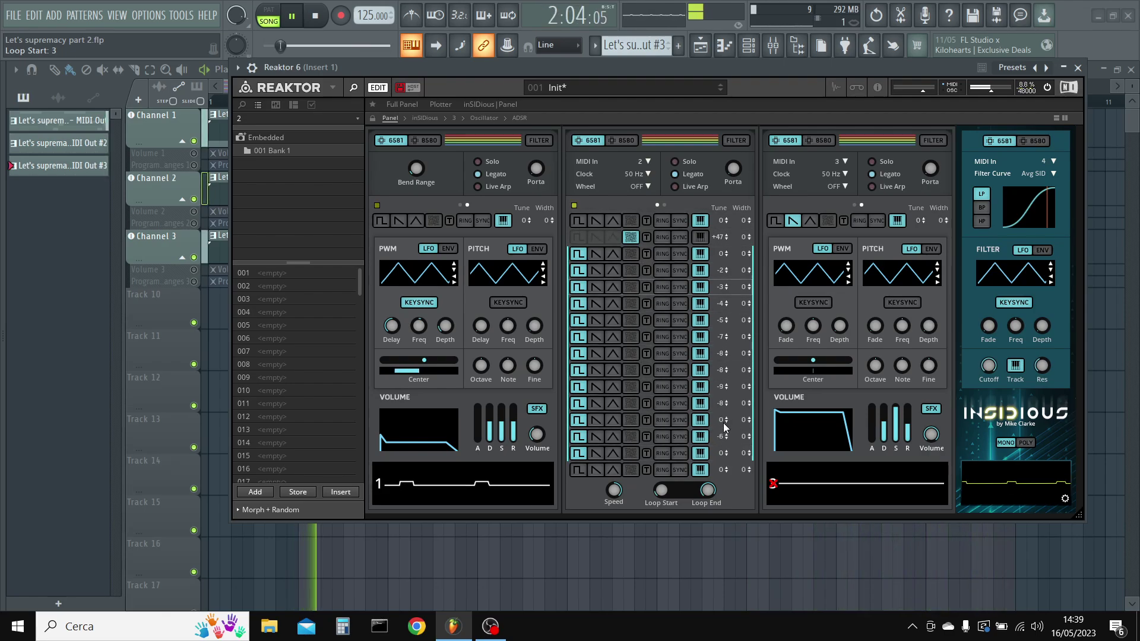
left_click_drag(725, 405, 724, 434)
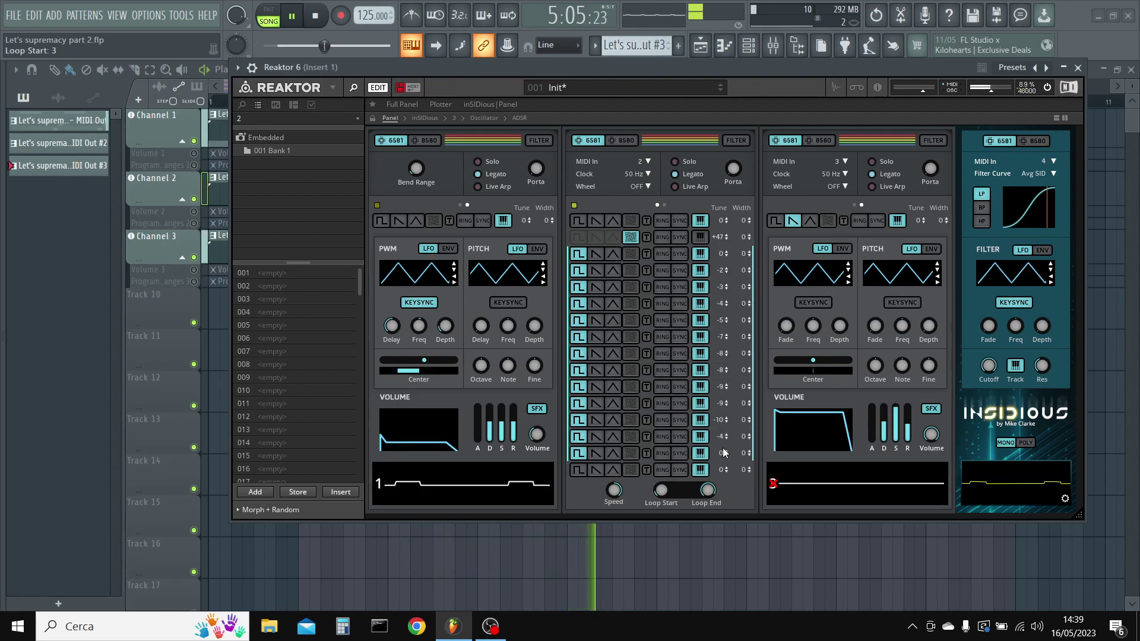
left_click_drag(723, 448, 717, 489)
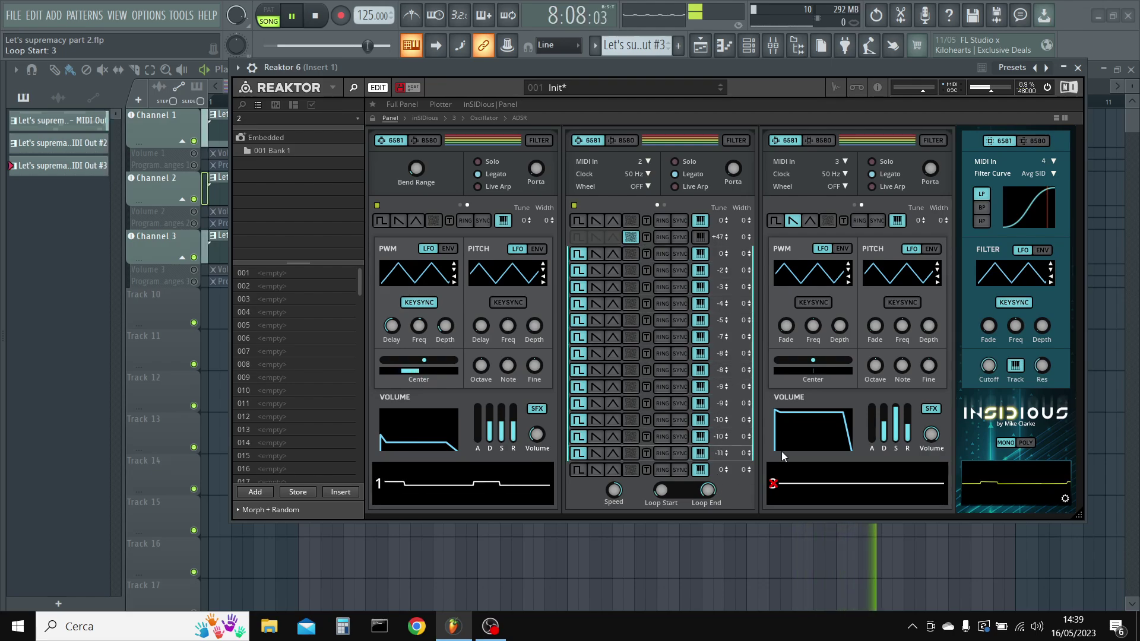
- Save the second voice's sound as a new snapshot named kick
left_click(255, 493)
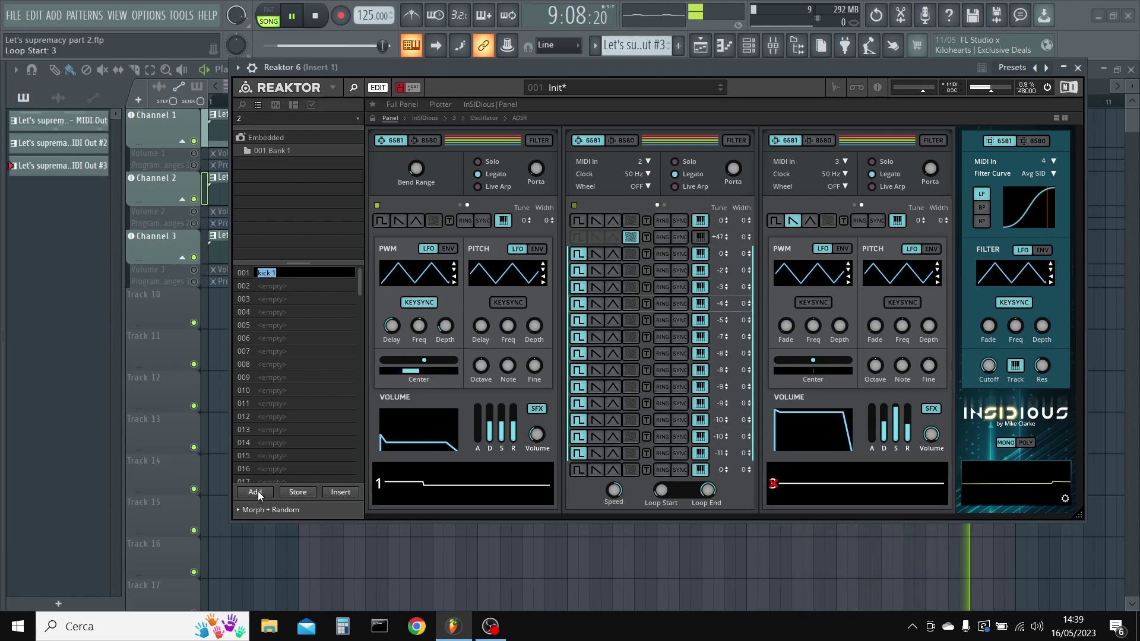
type("kic")
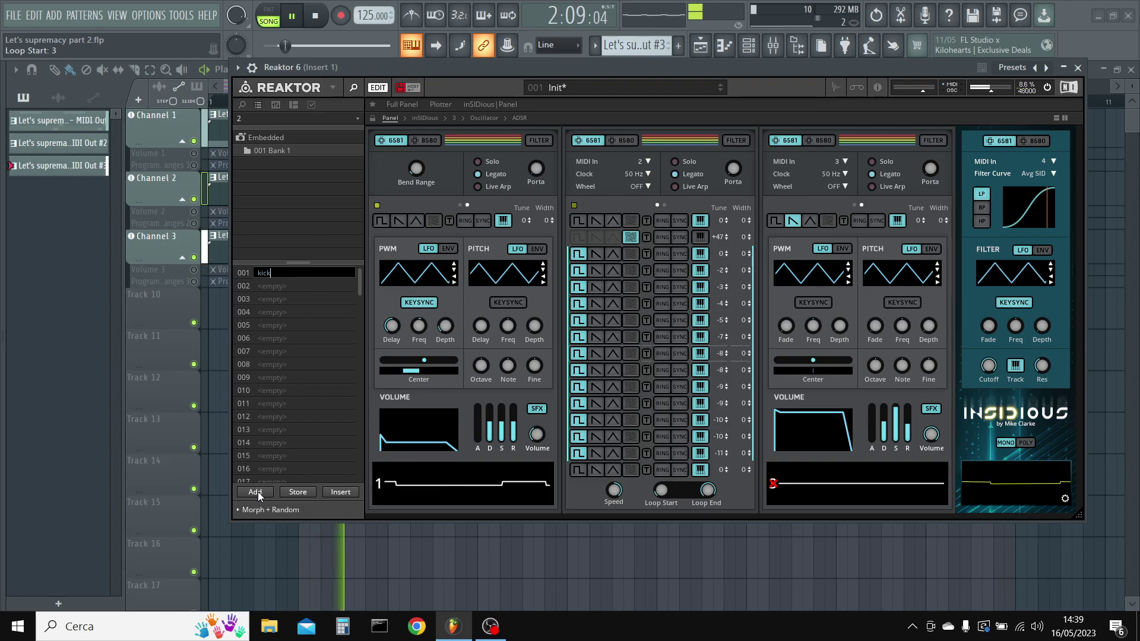
type("k")
key("Return")
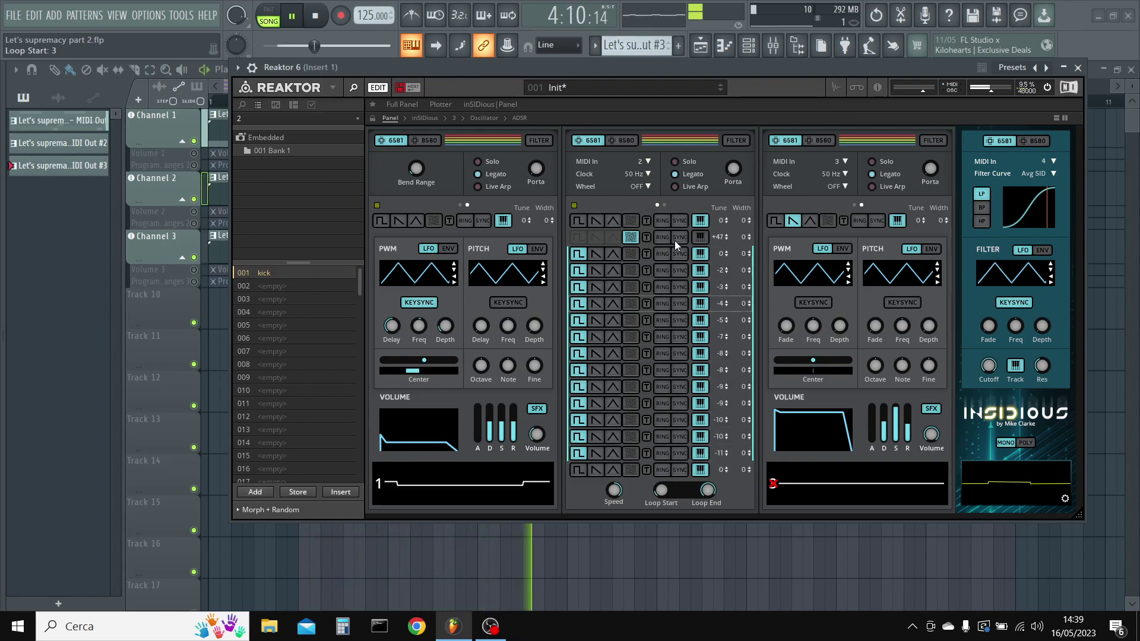
- Raise the decay, sustain and release of the second voice's volume envelope, with the release at 9
left_click(666, 206)
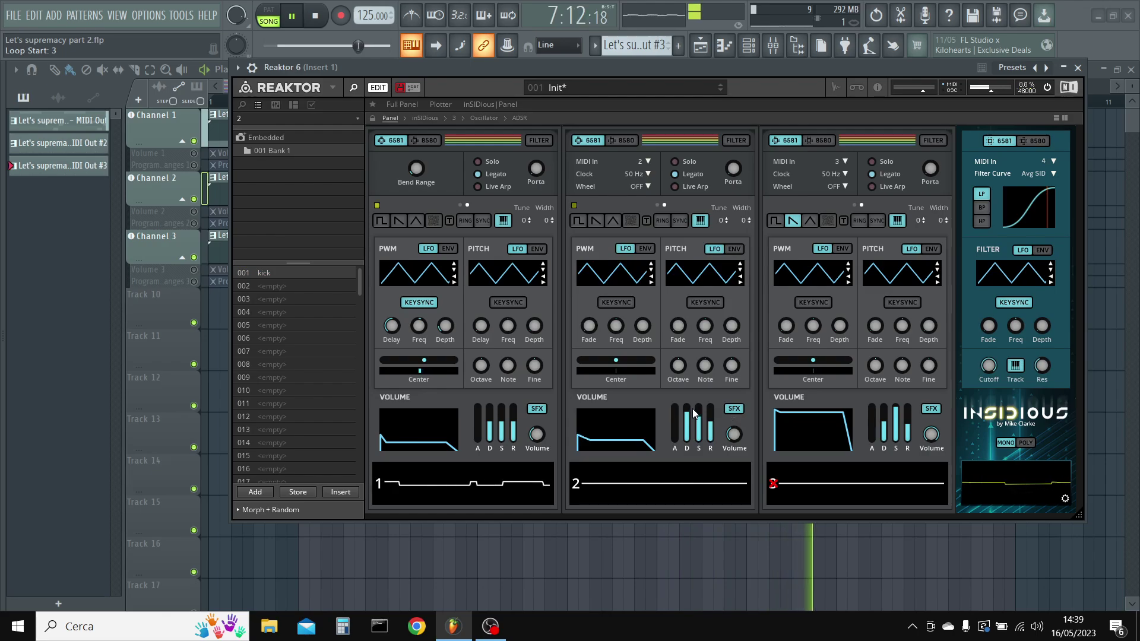
left_click_drag(689, 413, 711, 423)
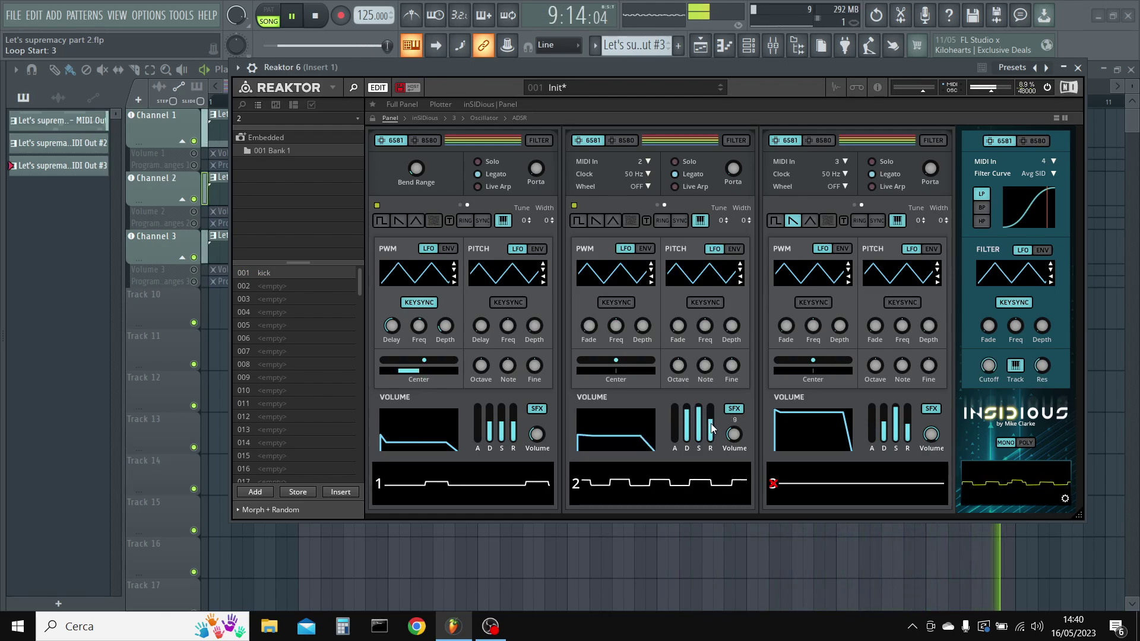
- Rework the second voice's wavetable: row 2 at +23, noise on row 6, pulse plus triangle on row 7, rows 8 to 15 cleared, loop 6 to 7
left_click(657, 205)
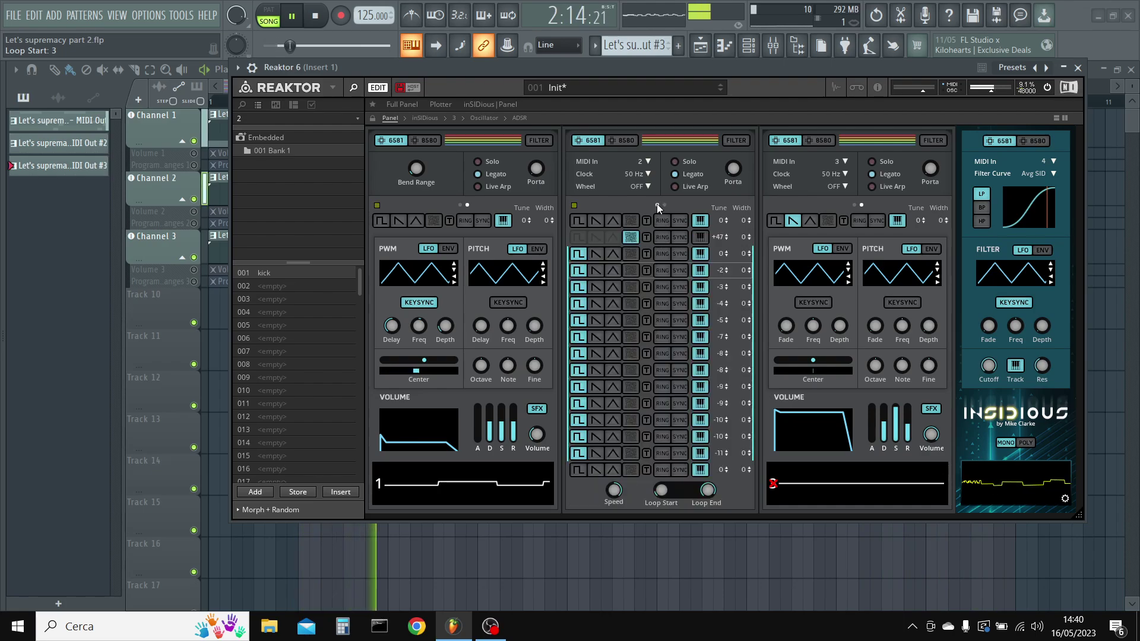
left_click(631, 303)
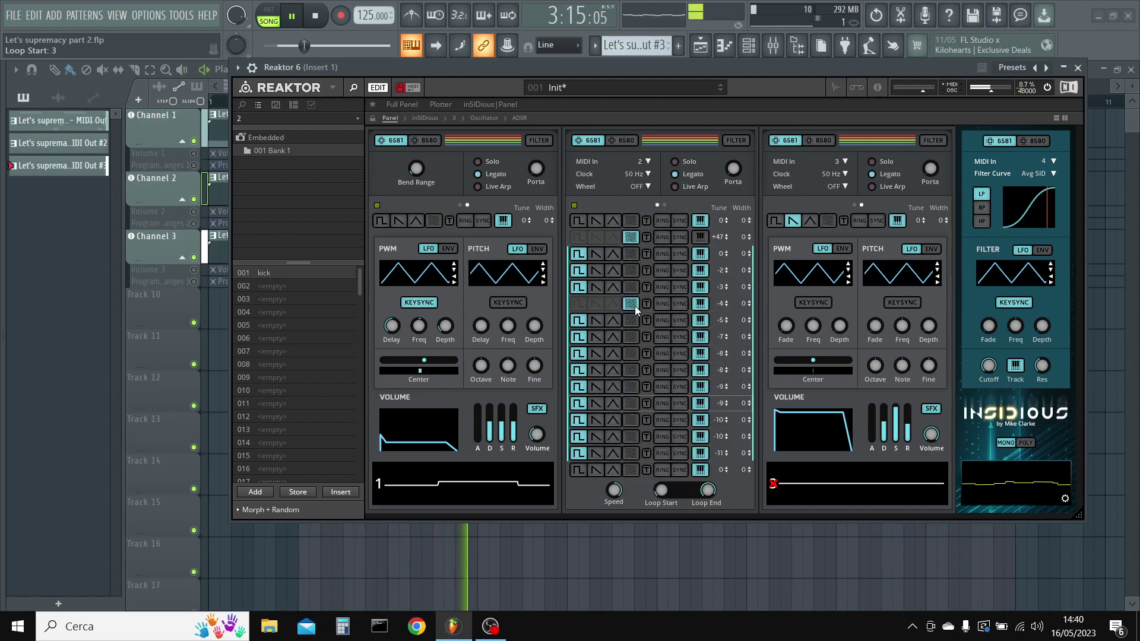
left_click(613, 320)
left_click_drag(579, 336, 576, 453)
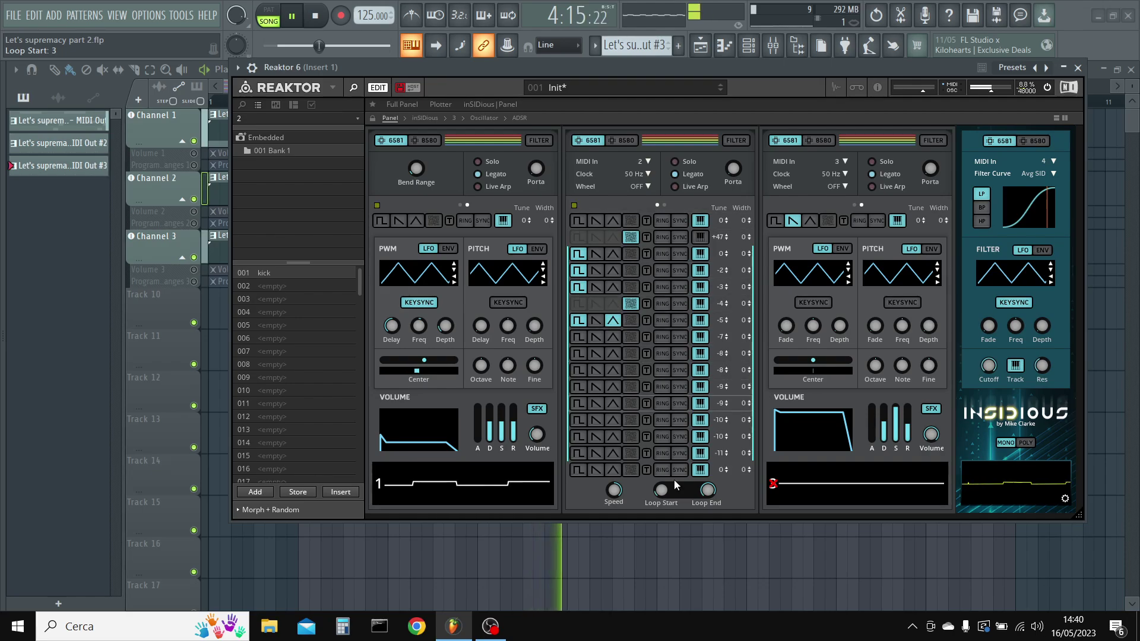
left_click_drag(707, 490, 674, 437)
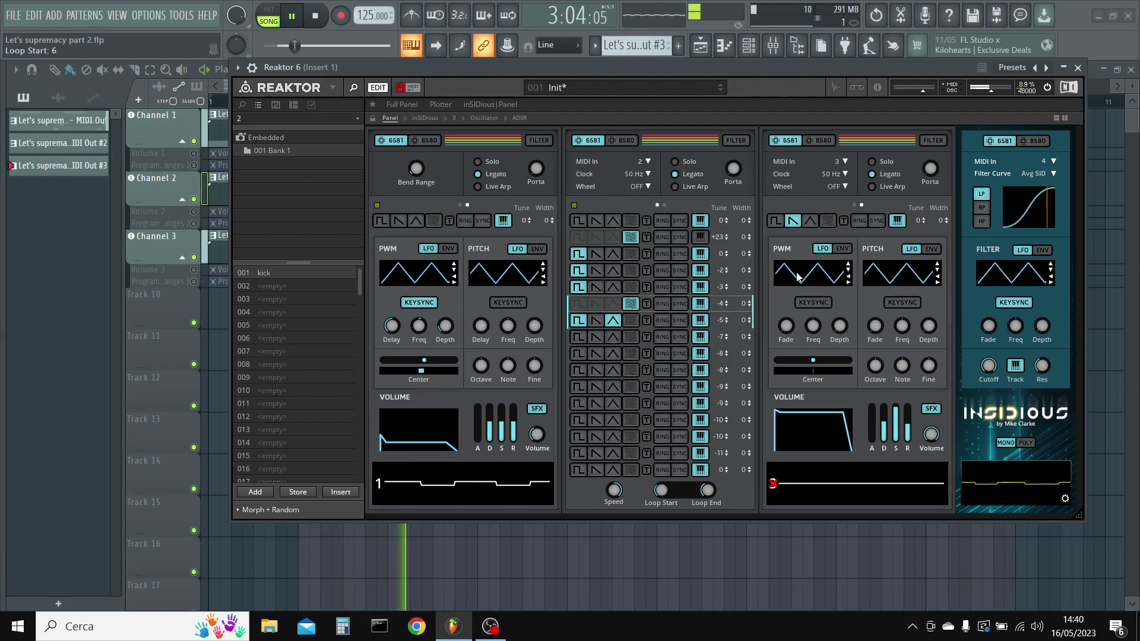
- Tune the second voice's pulse rows 4 and 5 down to -3 and -5
left_click(726, 273)
left_click(726, 289)
left_click(726, 289)
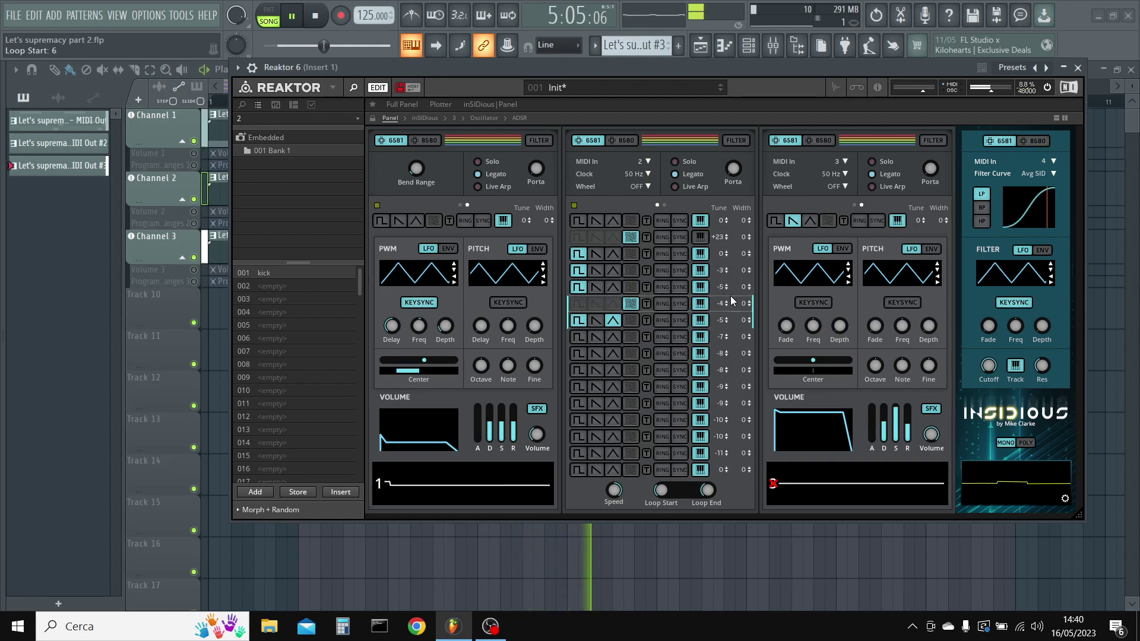
- Turn off key tracking on rows 6 and 7, tune them to +23 and +20, and enable ring modulation on row 7
left_click(705, 305)
left_click(707, 319)
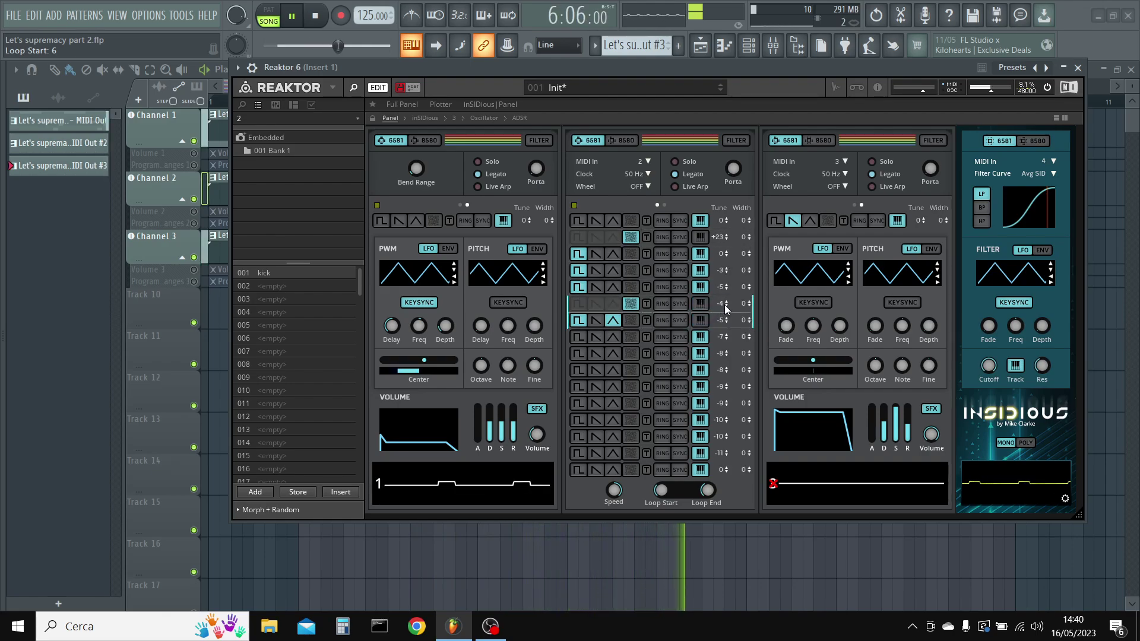
left_click_drag(724, 304, 746, 272)
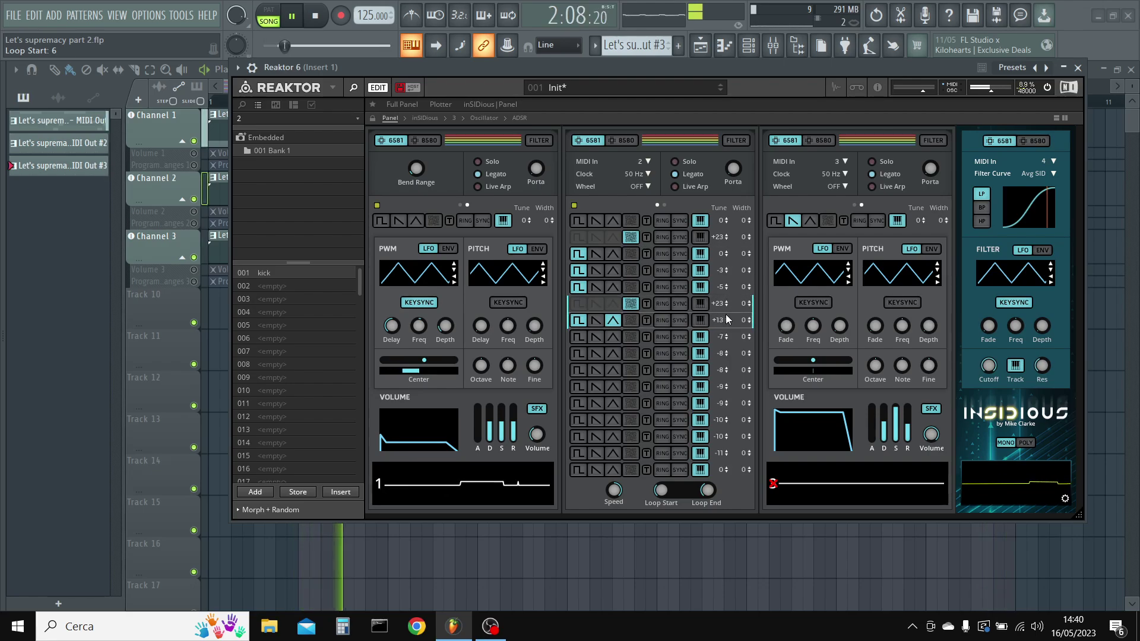
left_click_drag(725, 320, 739, 298)
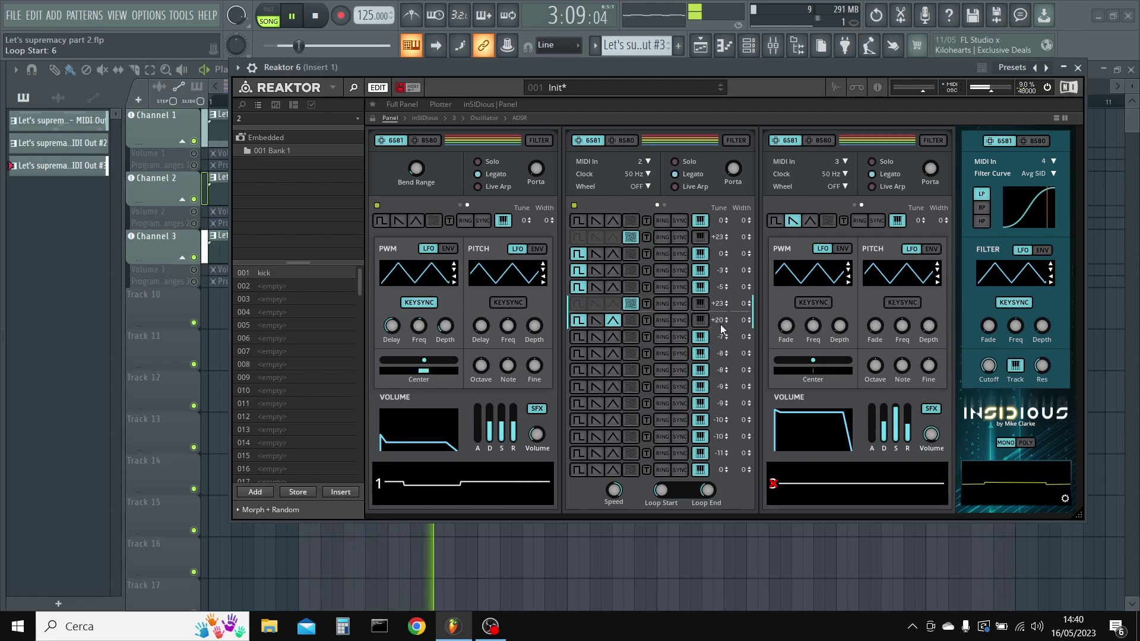
left_click(664, 321)
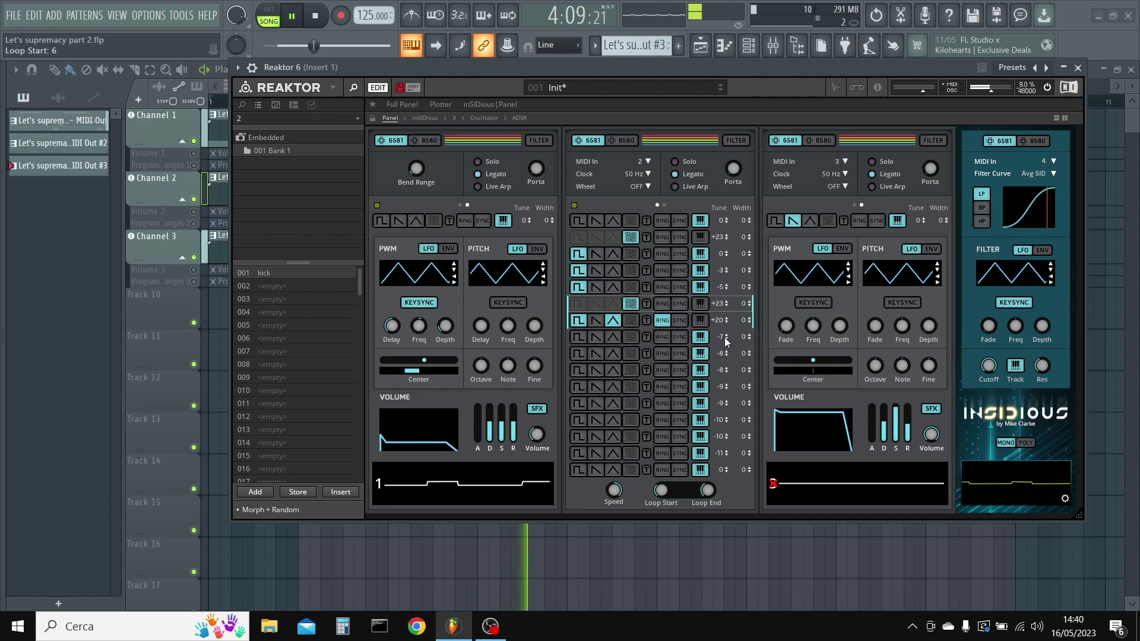
- Reset the tuning of the second voice's unused wavetable rows 8 to 15 to 0
left_click_drag(725, 336, 740, 317)
mouse_move(725, 353)
left_mouse_down()
mouse_move(740, 329)
mouse_move(737, 348)
left_mouse_up()
mouse_move(725, 387)
left_mouse_down()
mouse_move(739, 360)
mouse_move(725, 396)
mouse_move(736, 377)
left_mouse_up()
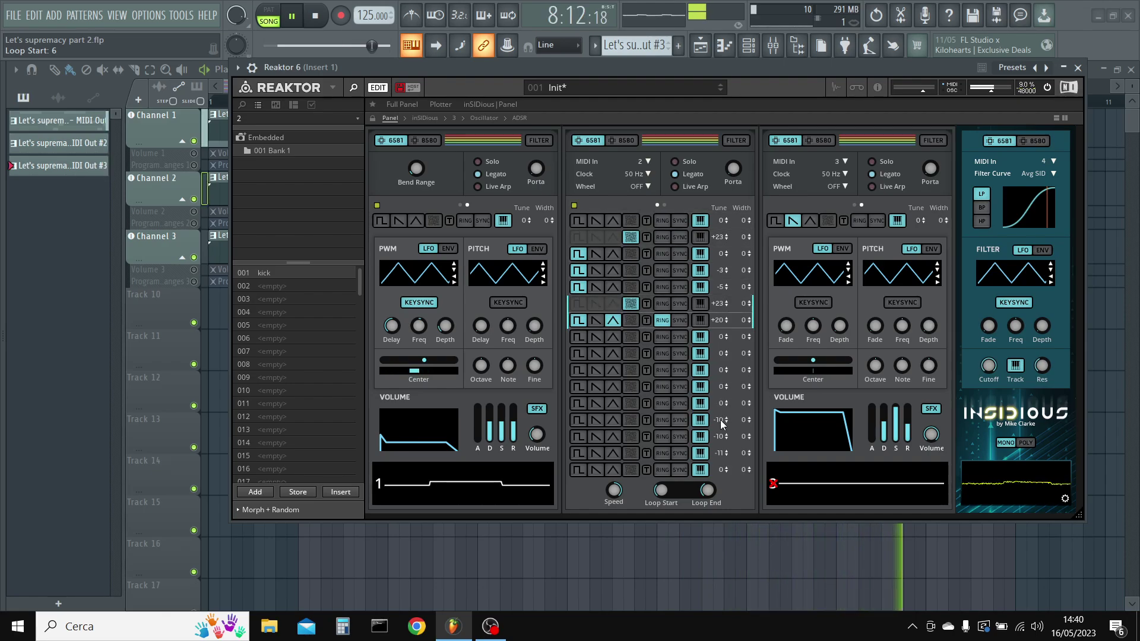
left_click_drag(721, 419, 736, 388)
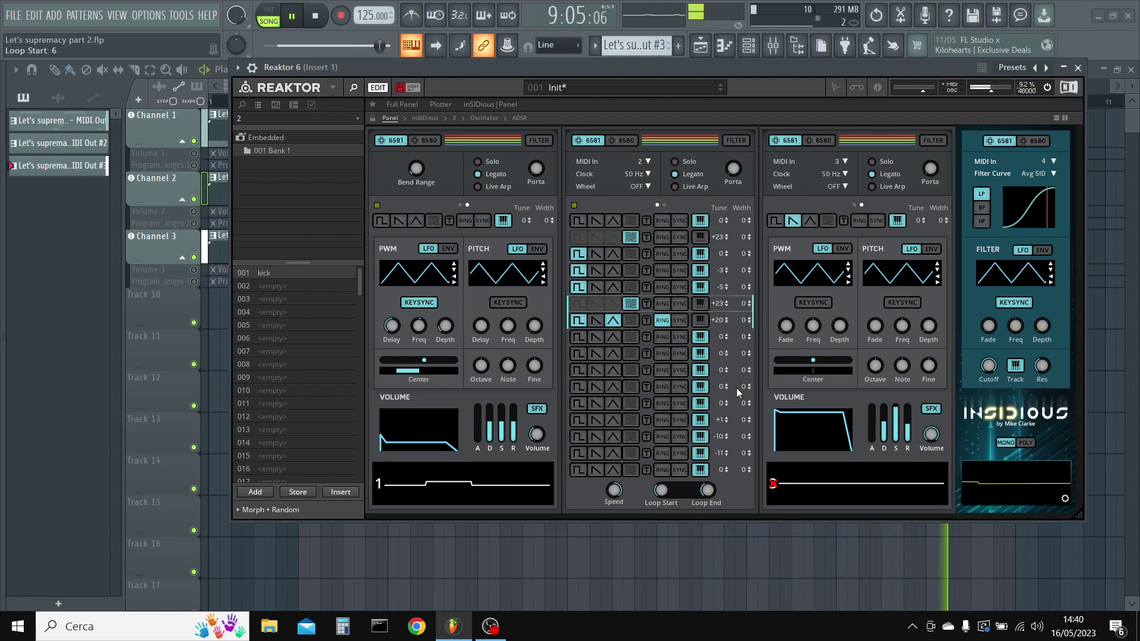
left_click(732, 421, "ctrl")
mouse_move(730, 436)
left_mouse_down()
mouse_move(739, 407)
mouse_move(735, 432)
mouse_move(741, 418)
left_mouse_up()
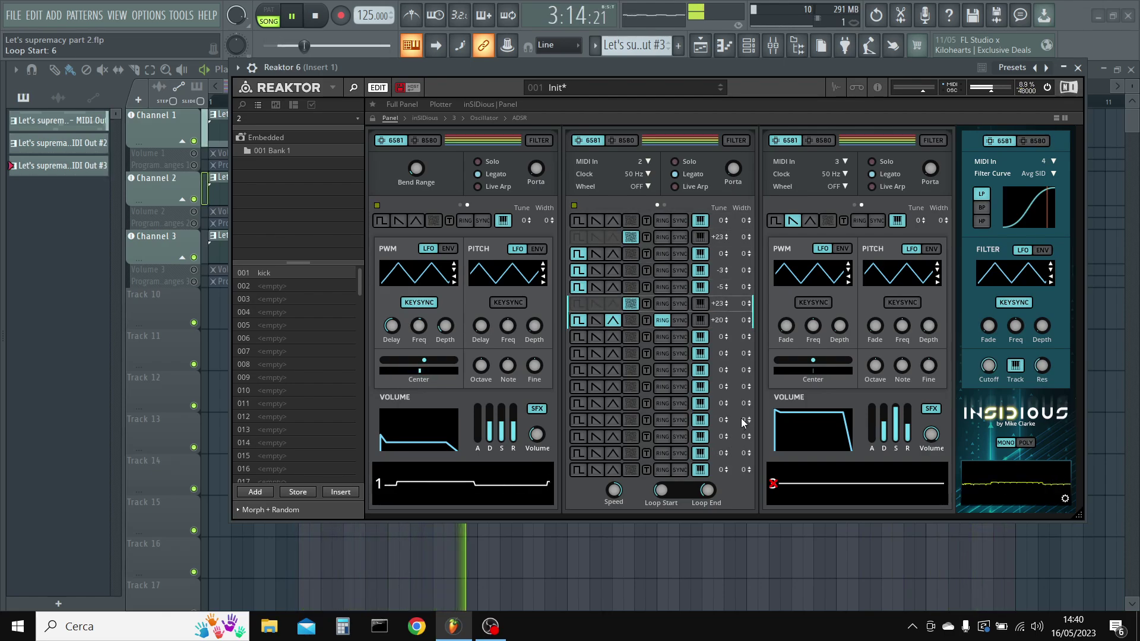
left_click(729, 453)
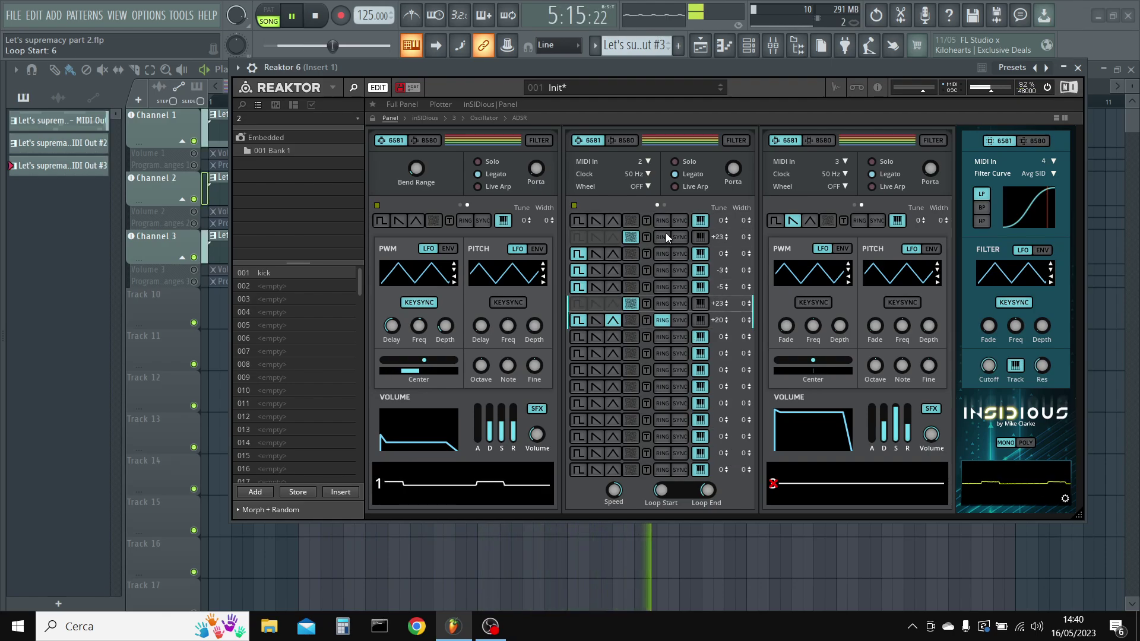
- Enable key sync on the second voice's PWM LFO, lower the pulse-width center and raise the LFO frequency and depth
left_click(669, 204)
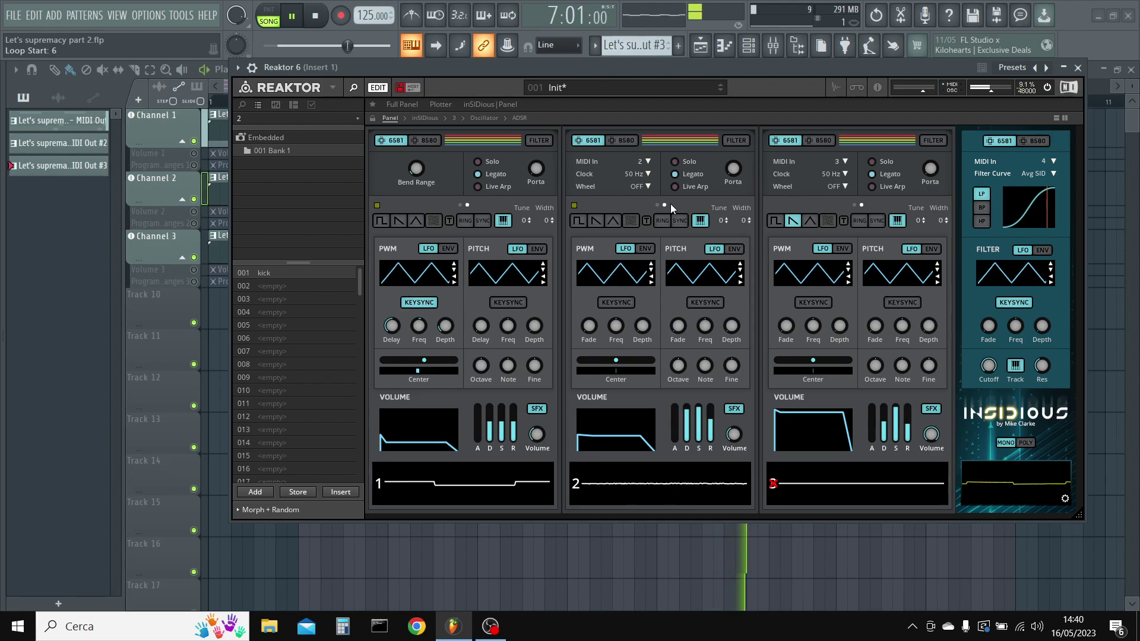
left_click(620, 301)
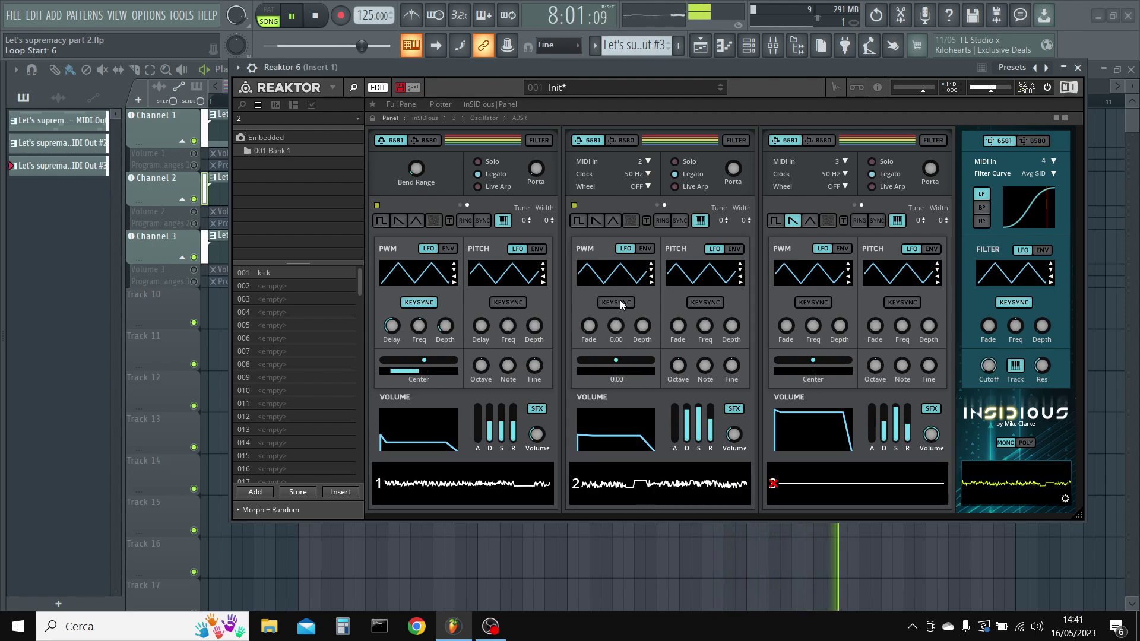
left_click_drag(614, 361, 607, 330)
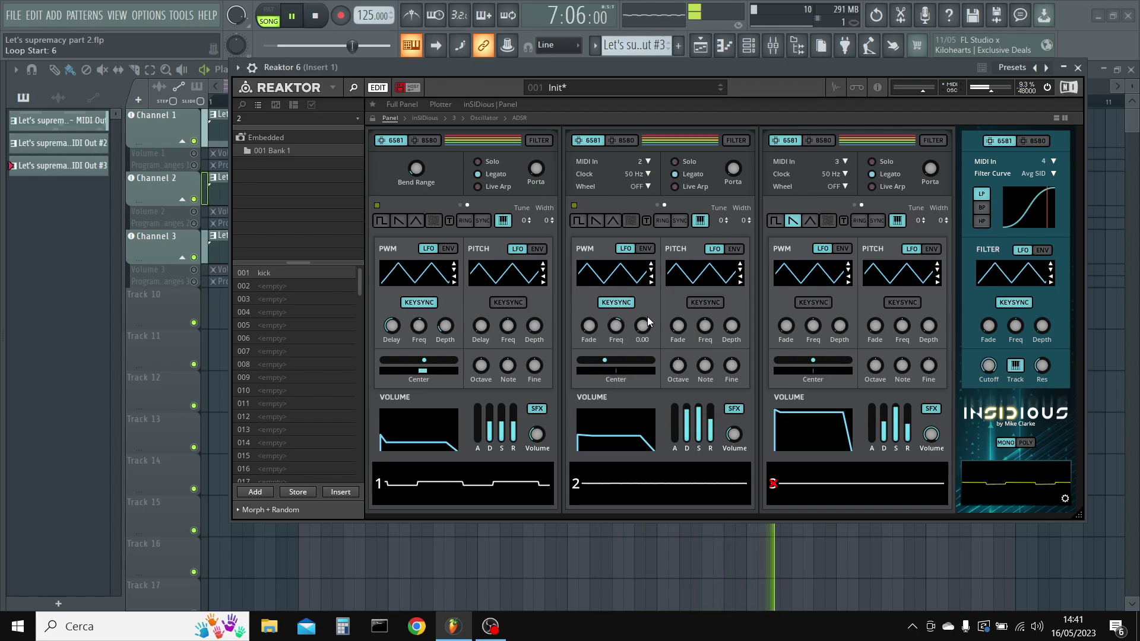
left_click_drag(645, 325, 652, 272)
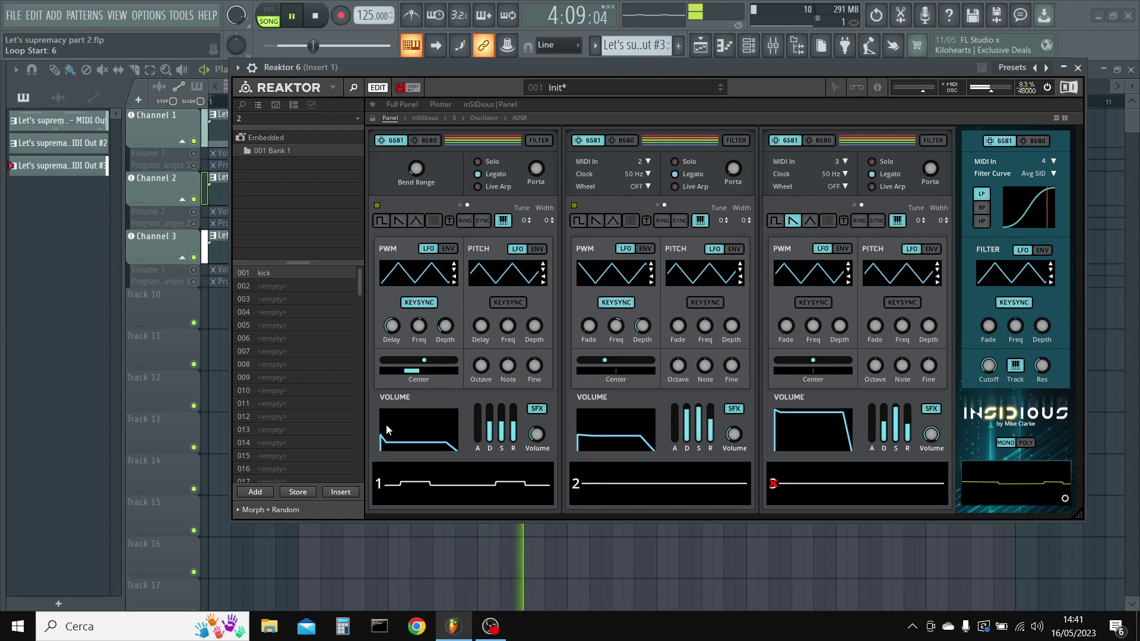
- Save the second voice's new sound as another snapshot named snare
left_click(254, 491)
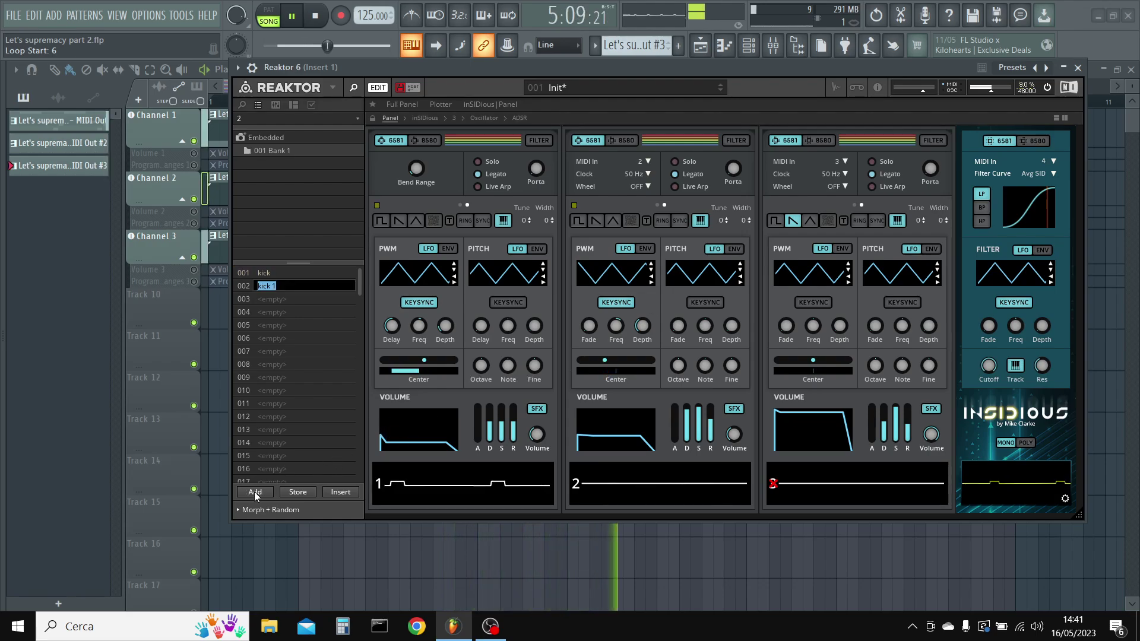
type("snare")
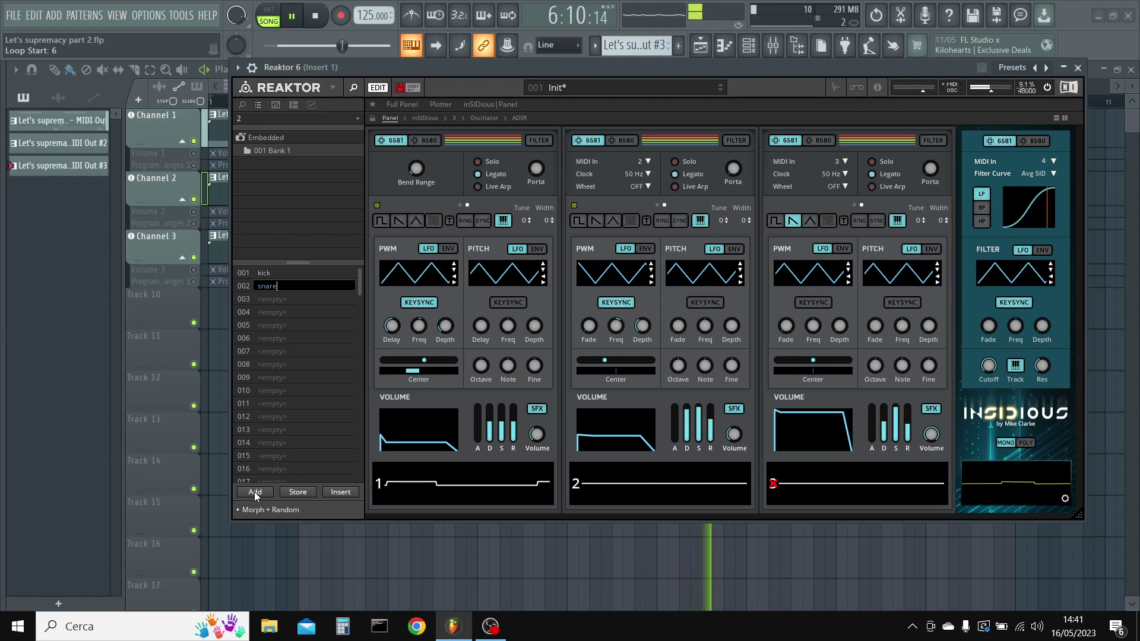
key("Return")
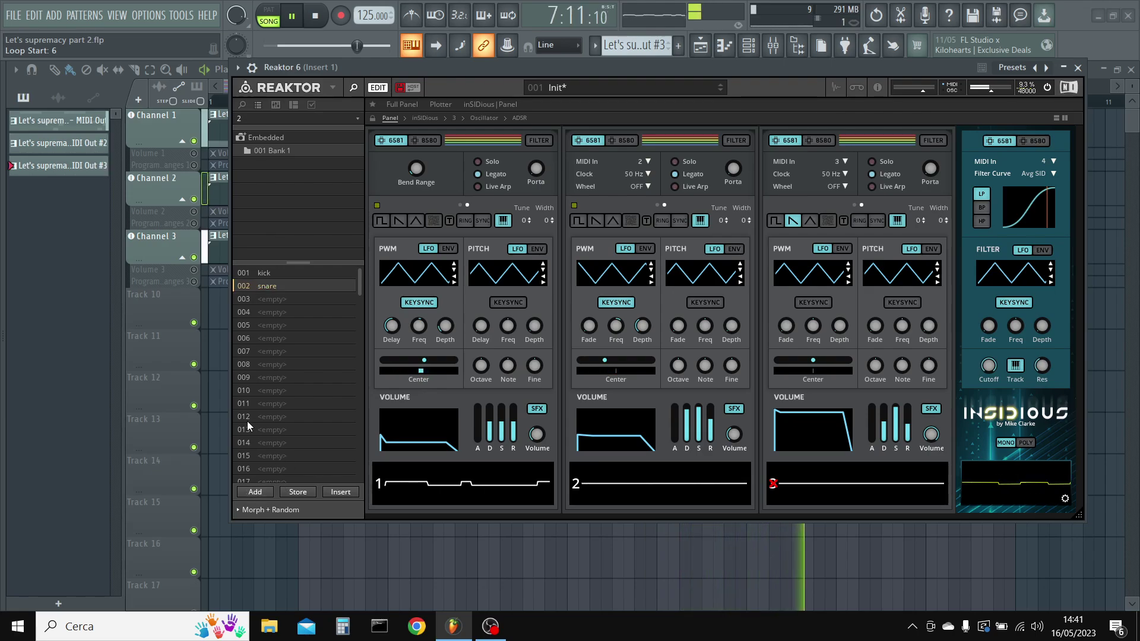
- Unmute the program-change automation tracks of channels 1 and 2
left_click(193, 166)
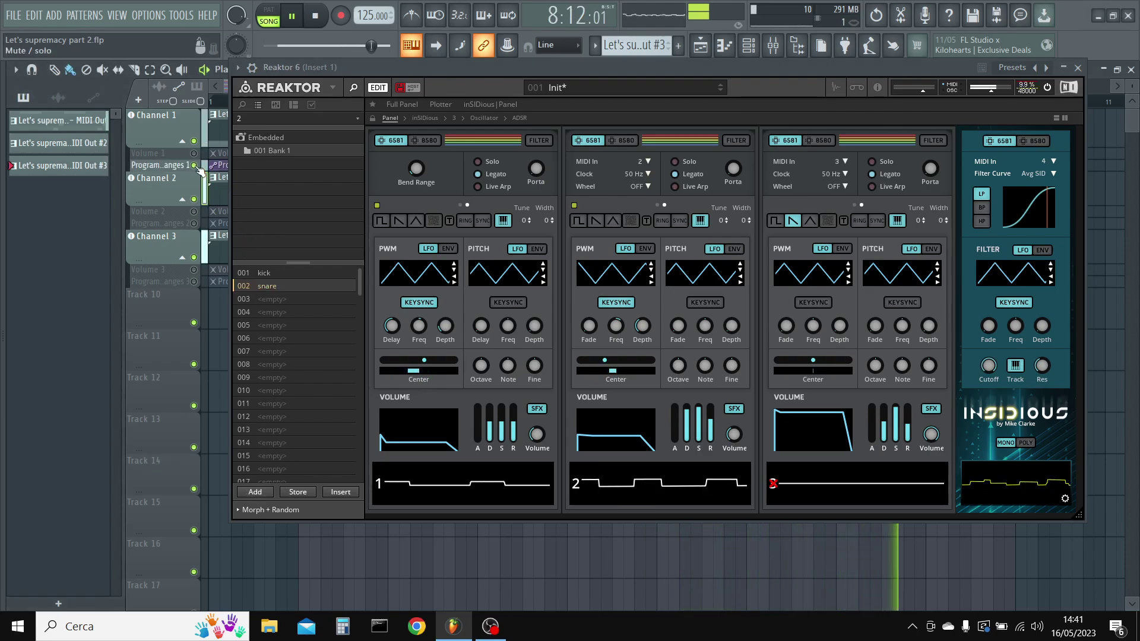
left_click(195, 224)
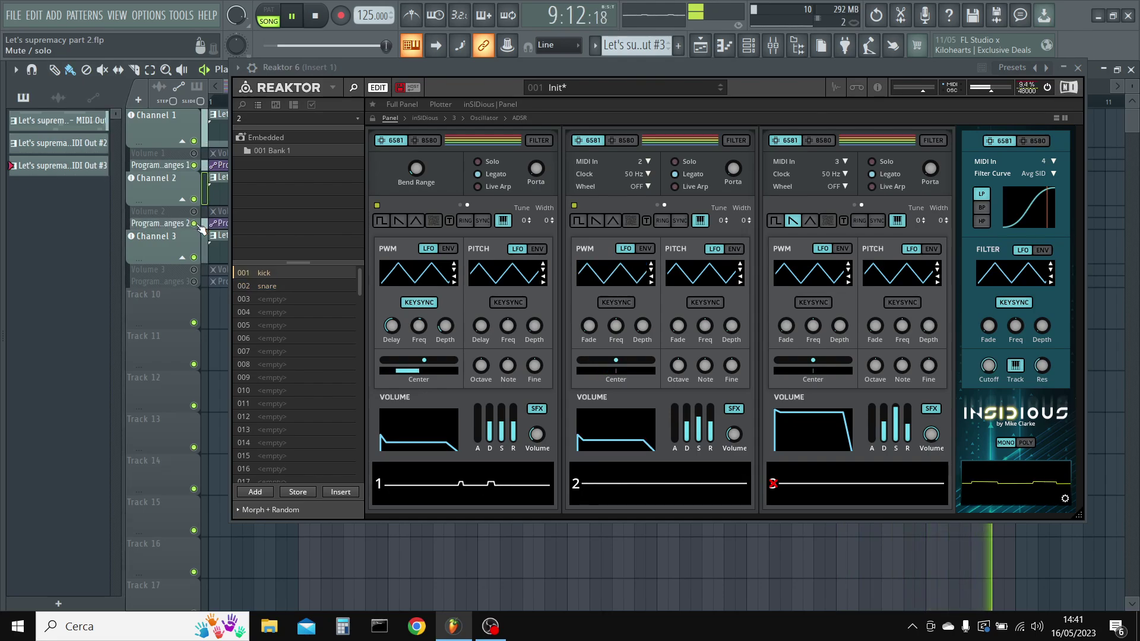
- Activate the third voice, lower its envelope sustain to 12, adjust the release and reduce its volume
mouse_move(535, 169)
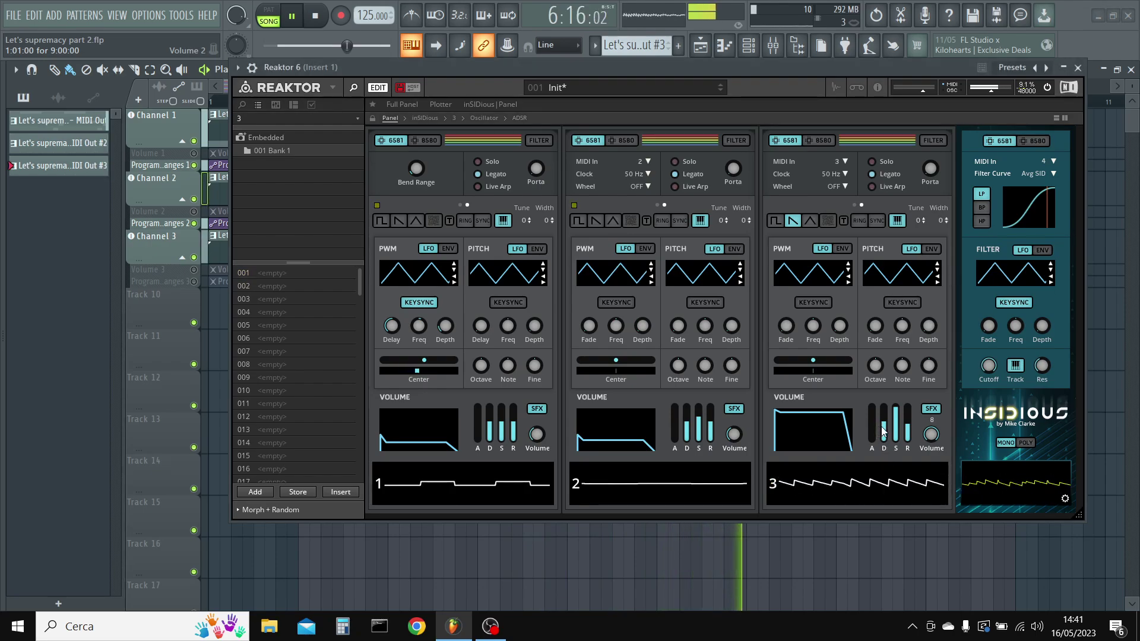
mouse_move(895, 417)
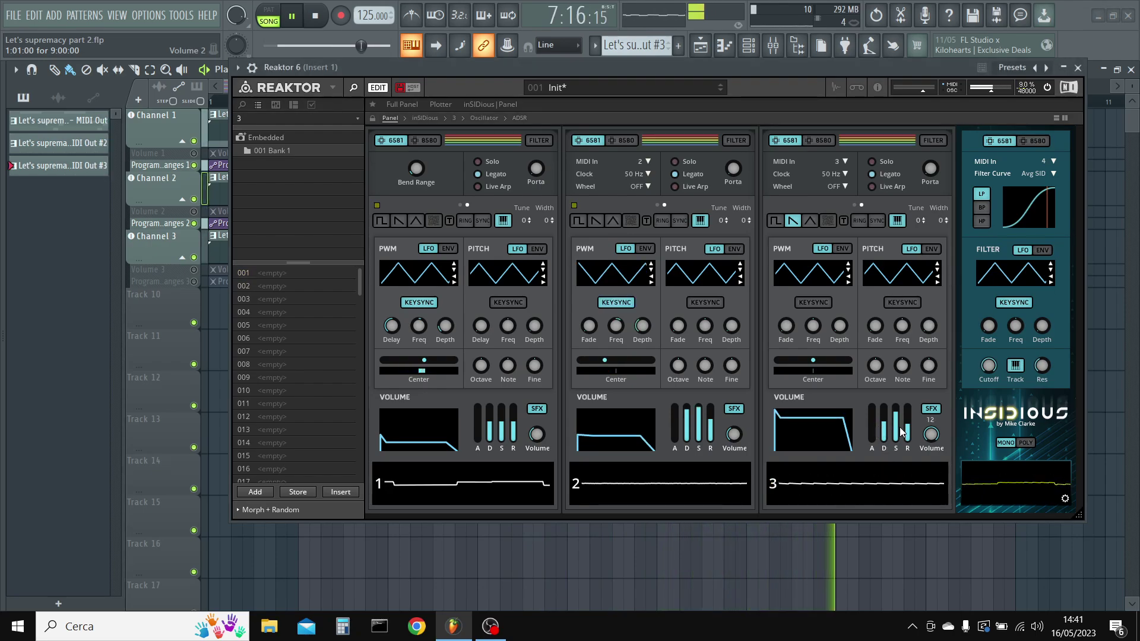
left_click_drag(911, 429, 927, 461)
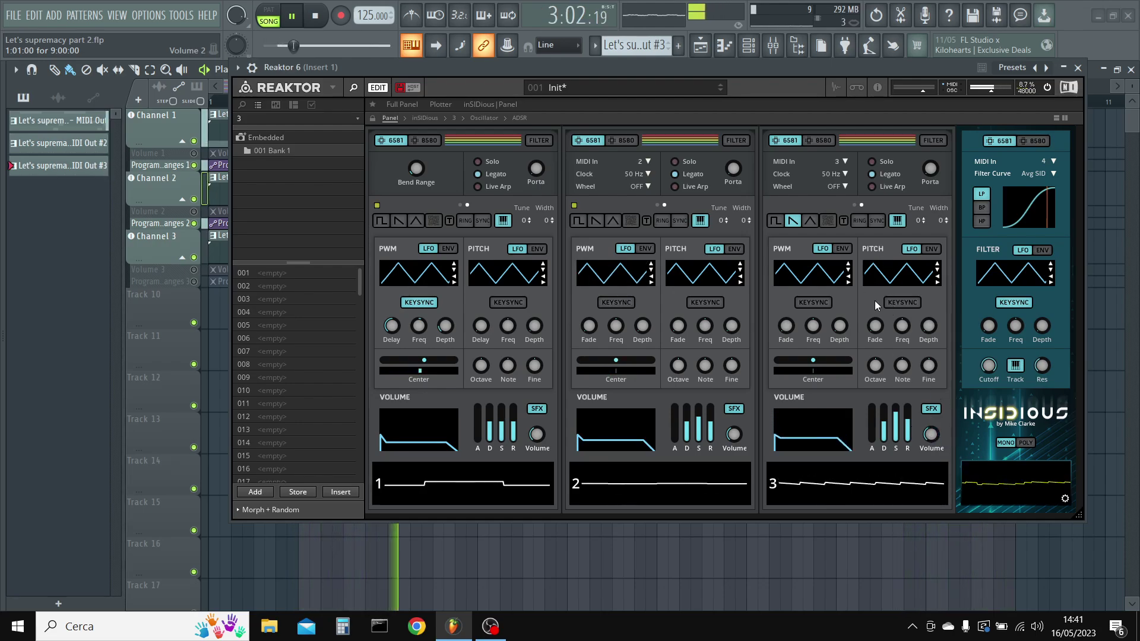
- Build the third voice's wavetable with a pulse on row 2 and triangles on rows 3 to 8, raise its speed and loop rows 3 to 8
left_click(861, 205)
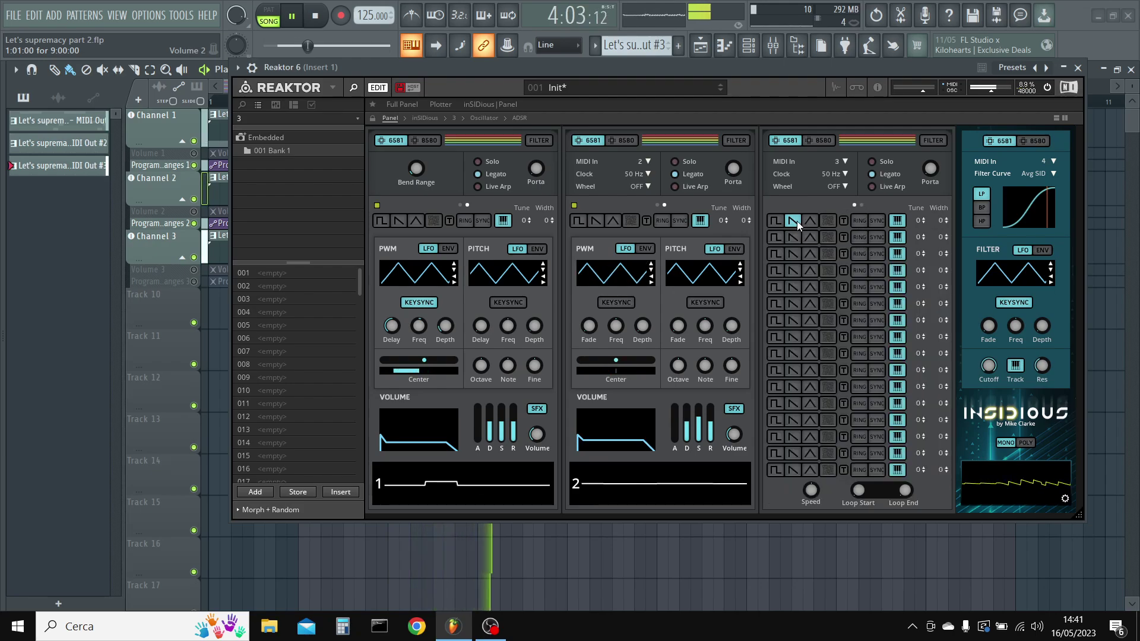
left_click(782, 236)
left_click_drag(814, 252, 813, 307)
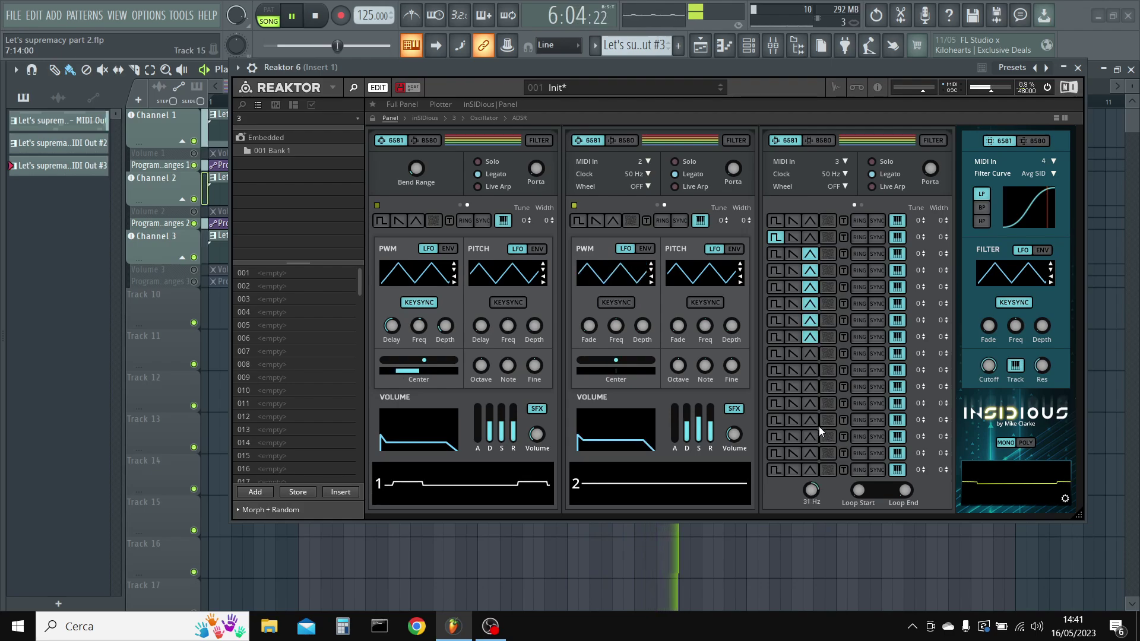
left_click_drag(860, 491, 847, 465)
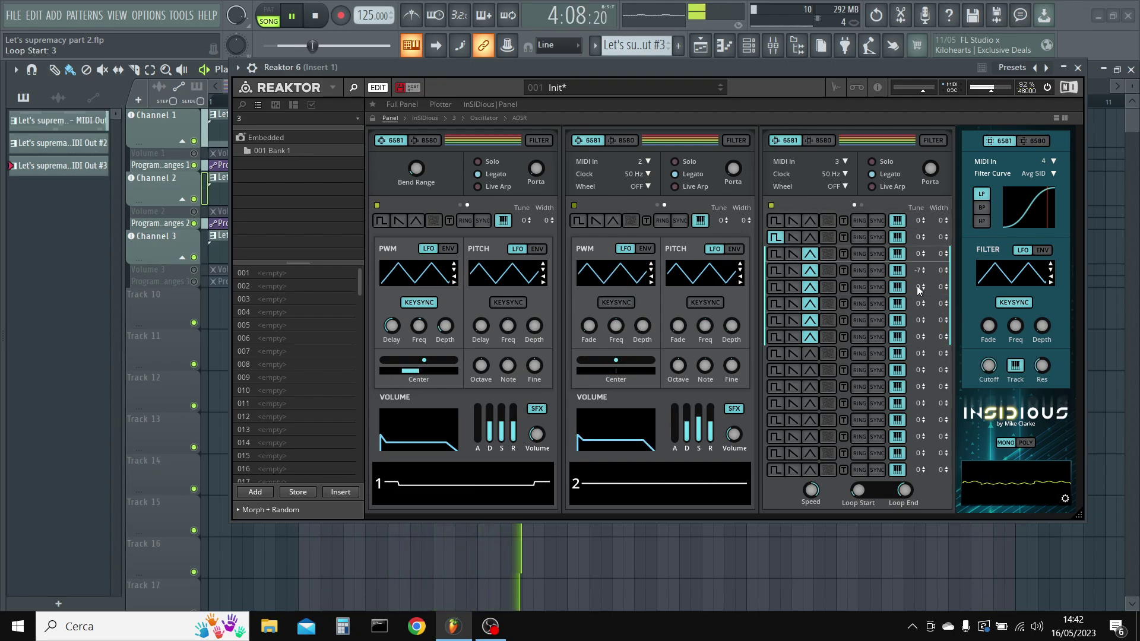
- Tune the third voice's triangle rows 4, 6 and 7 to -12 and return to its main controls
left_click_drag(918, 286, 914, 354)
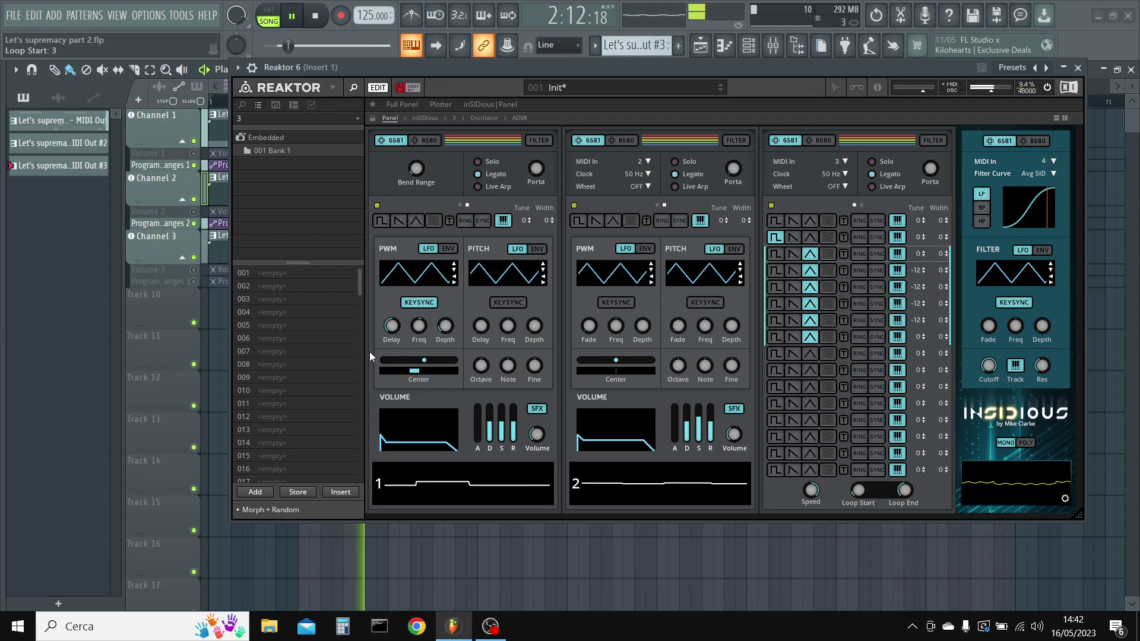
left_click(861, 206)
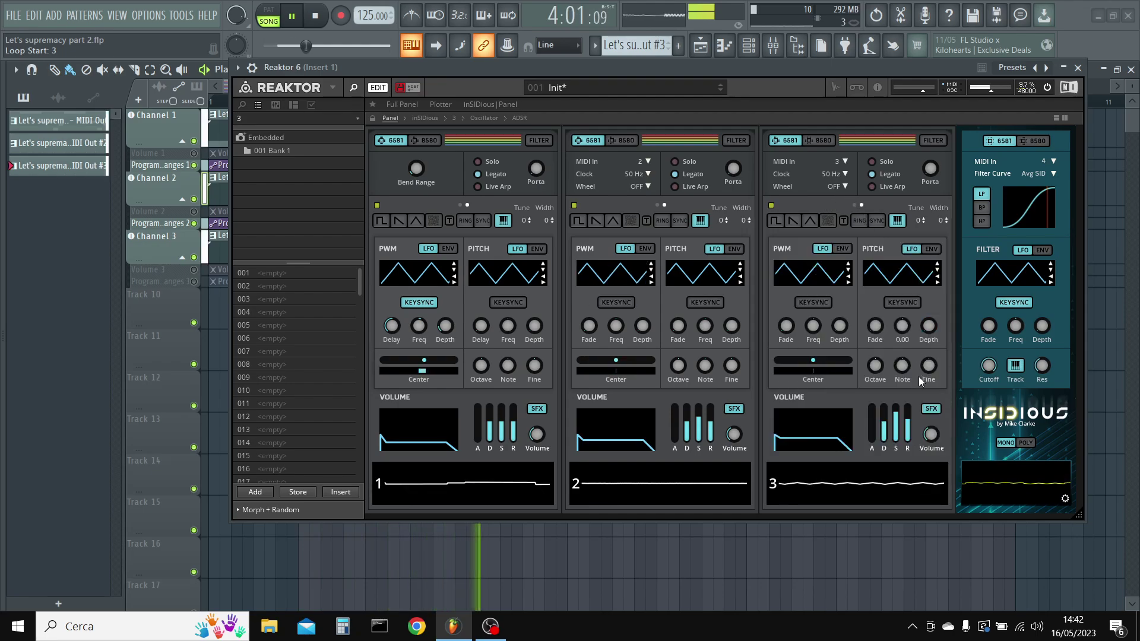
- Save the third voice's sound as a new snapshot named rhythm 1
left_click(257, 492)
type("rh")
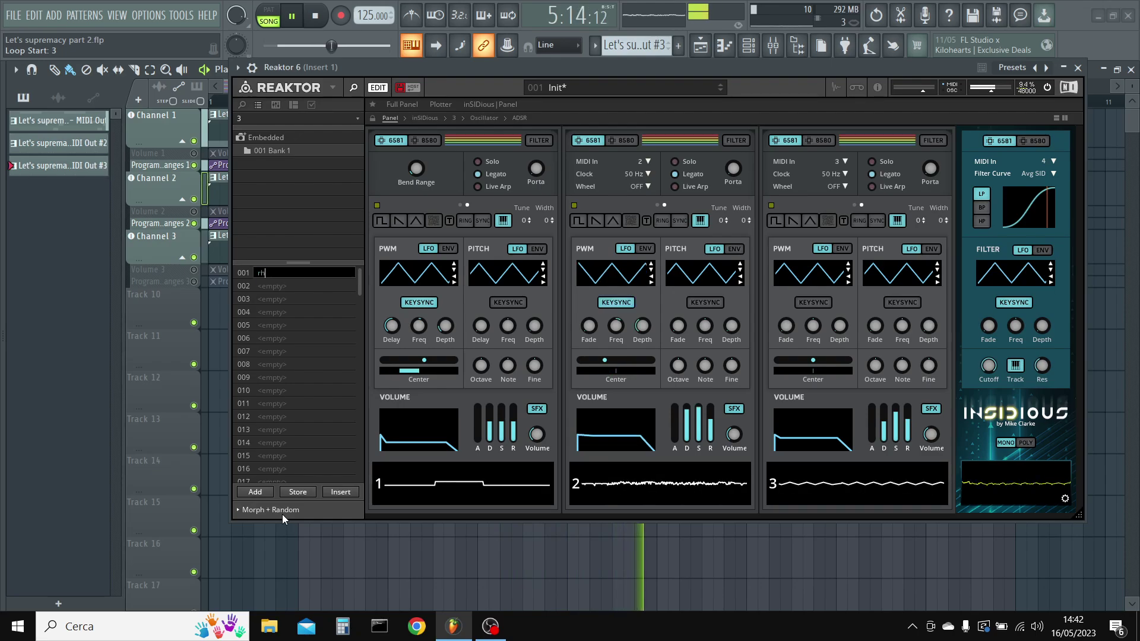
type("ythm 1")
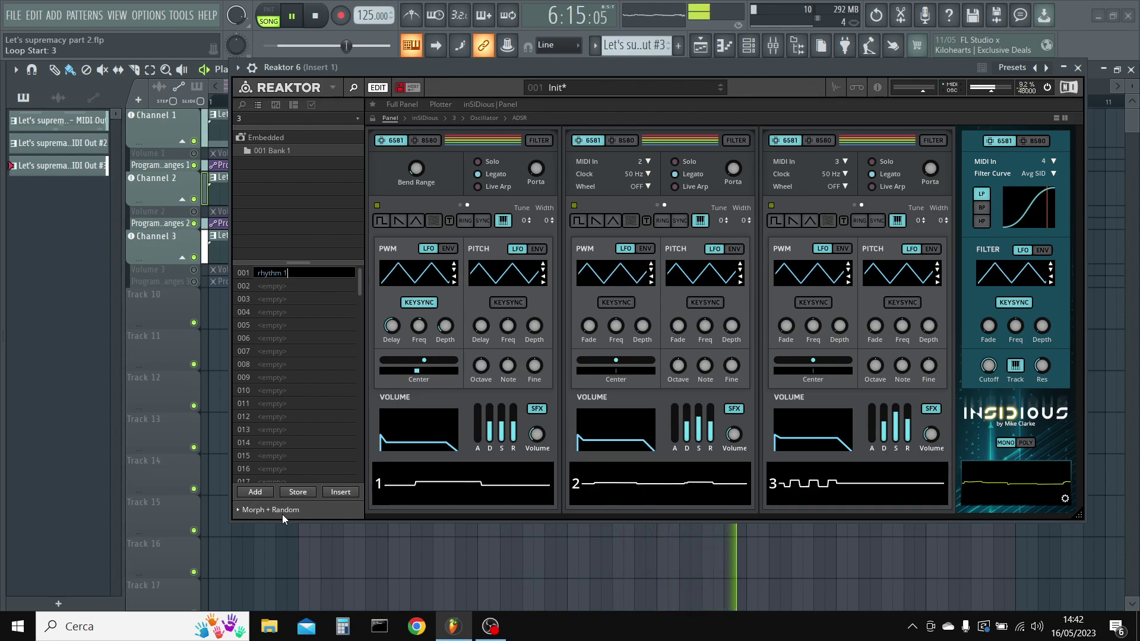
key("Return")
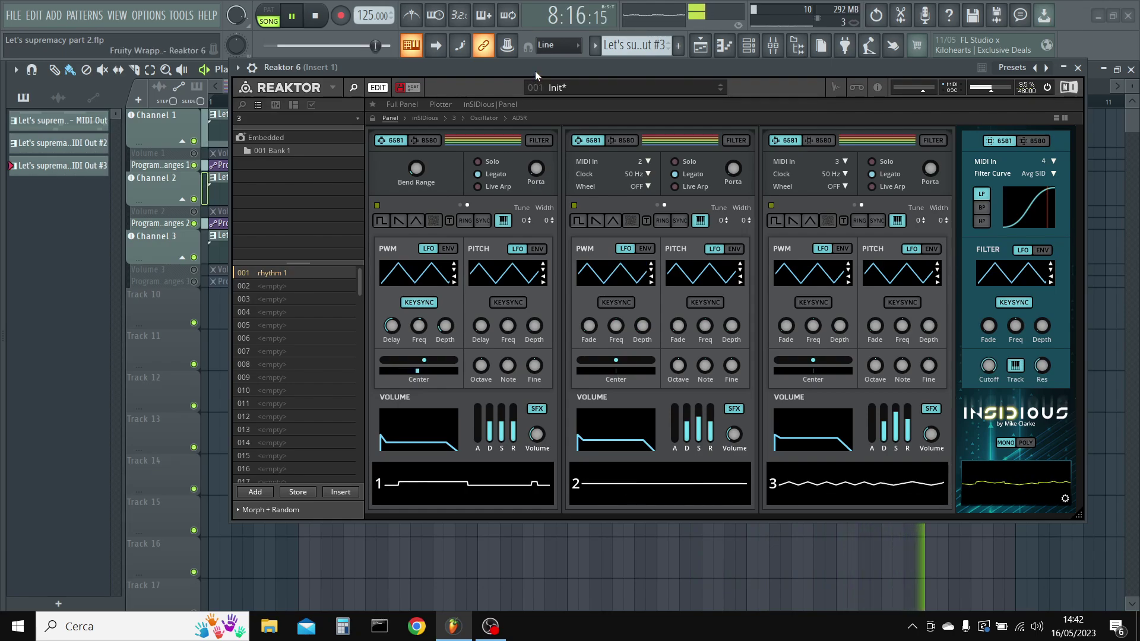
- Unmute the remaining volume and program-change tracks and play the song from the start
key("space")
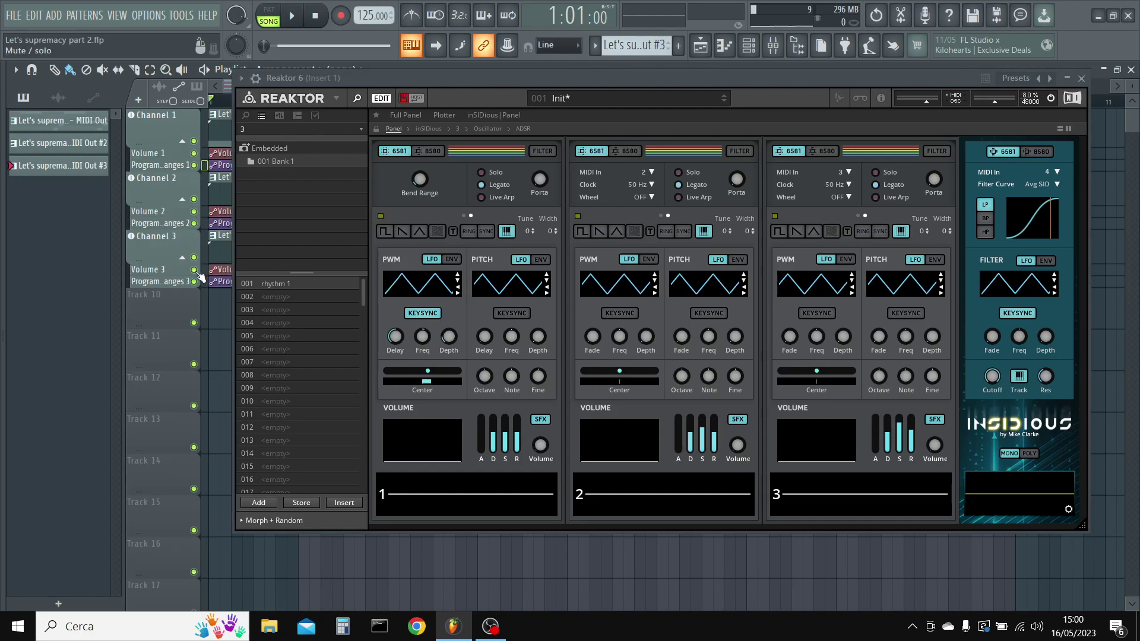
key("space")
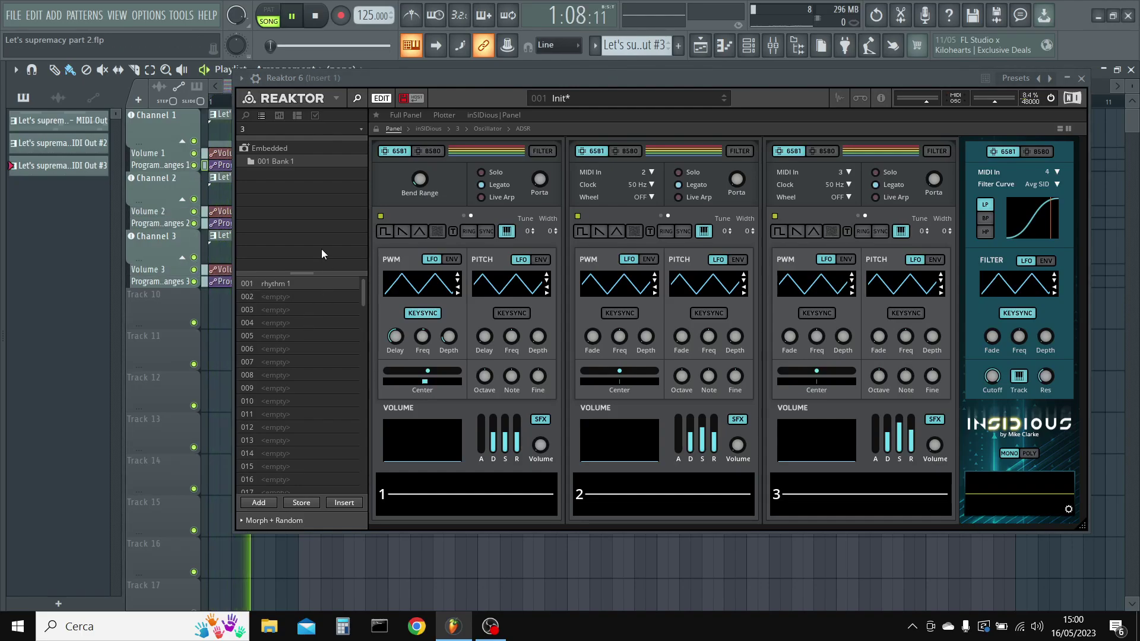